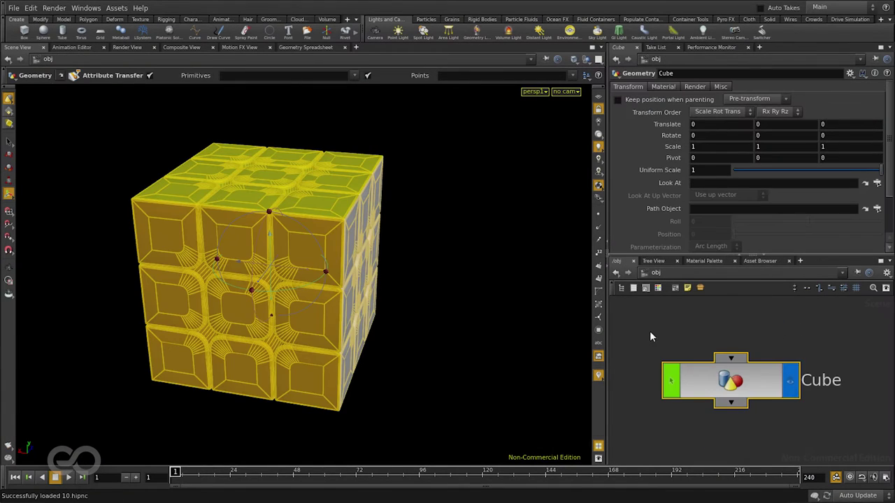
- Deselect the cube and zoom the view out so the cube shifts left
click(639, 334)
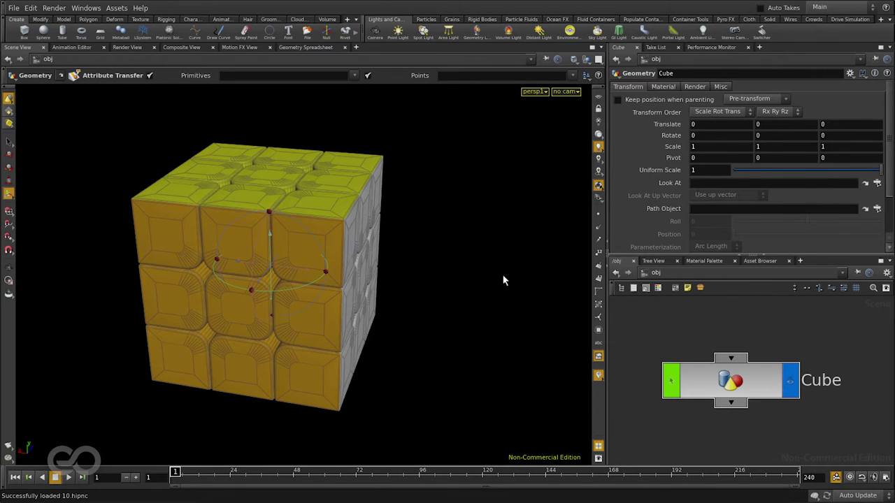
key(Escape)
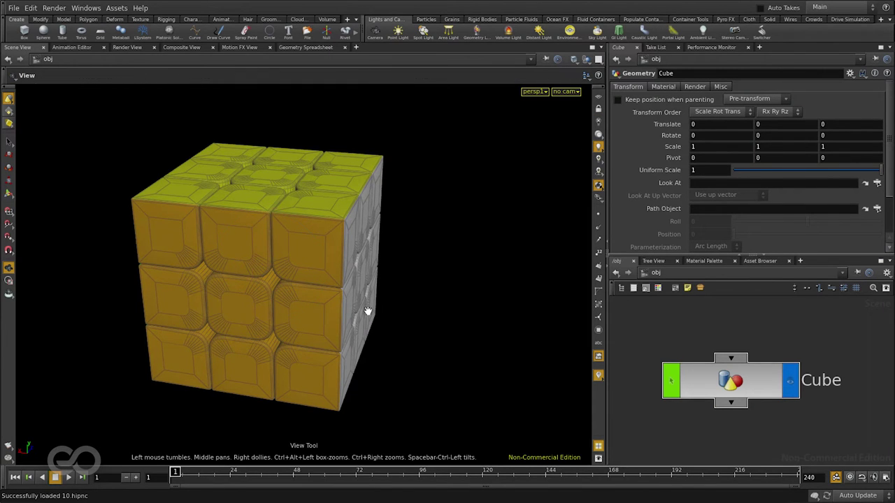
scroll(300, 328, down, 5)
middle_drag(234, 342, 190, 315)
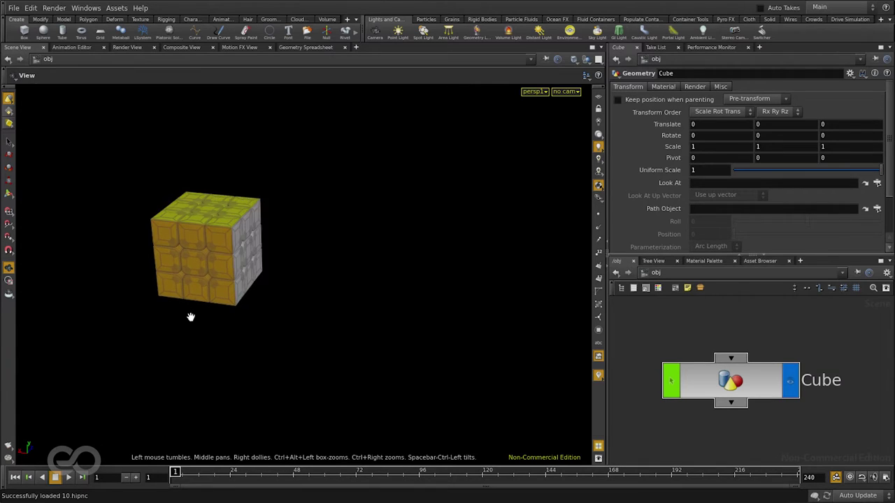
scroll(179, 328, up, 1)
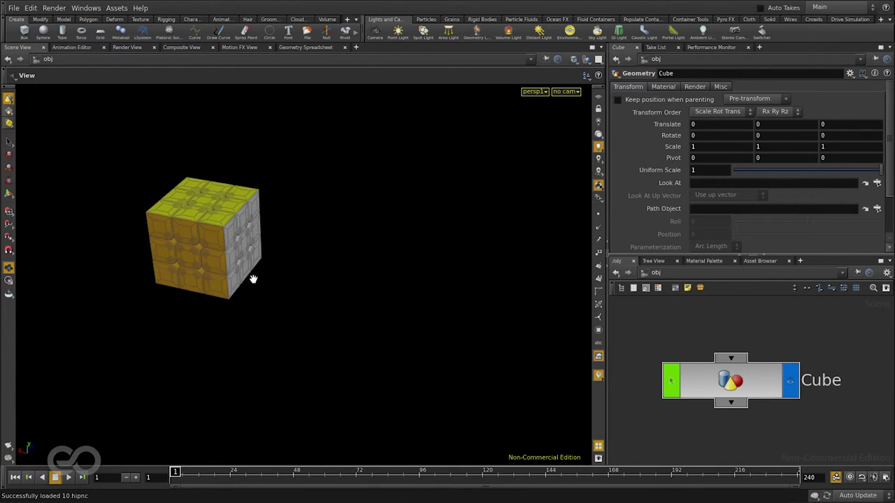
key(Tab)
text(cam)
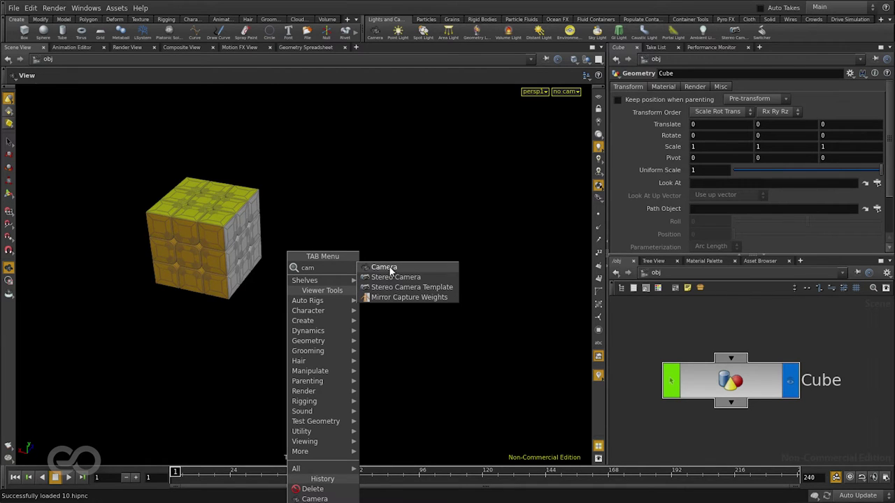
click(384, 267)
click(279, 310)
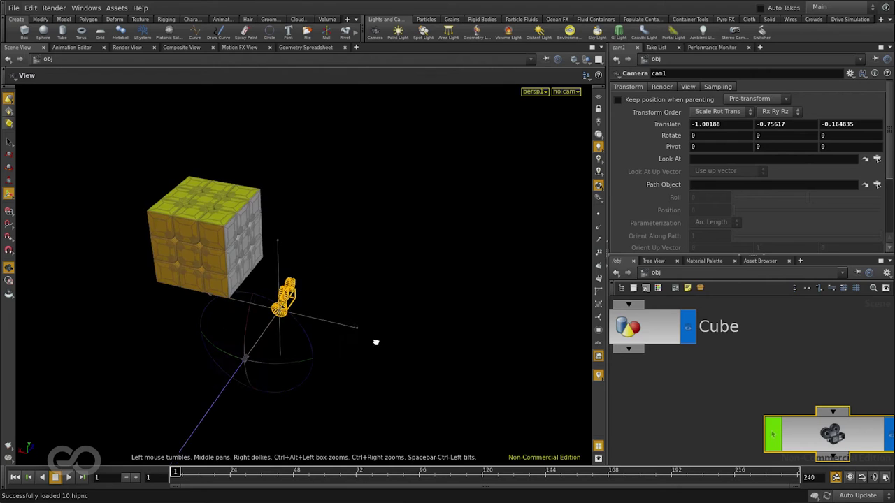
drag(376, 342, 180, 369)
key(Return)
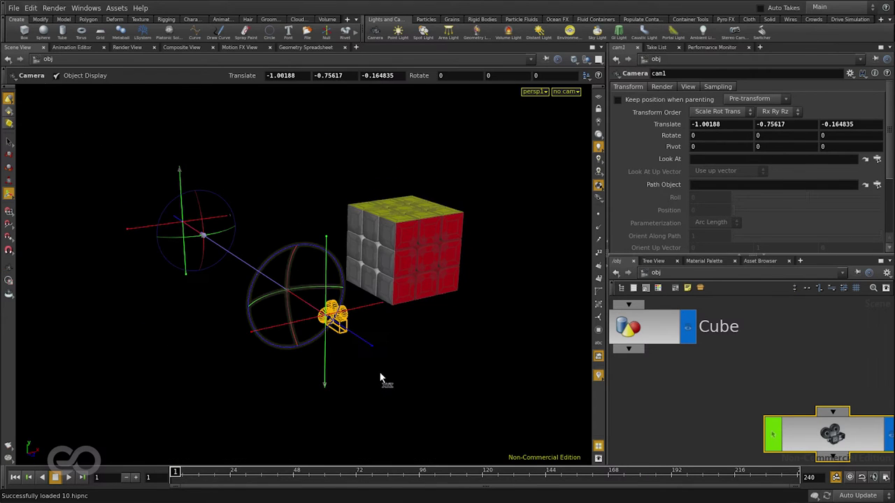
key(Delete)
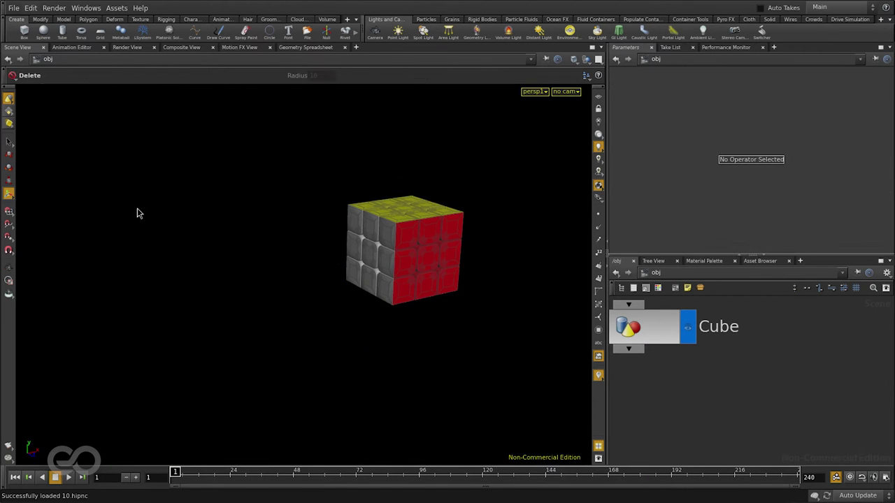
click(376, 37)
click(207, 293)
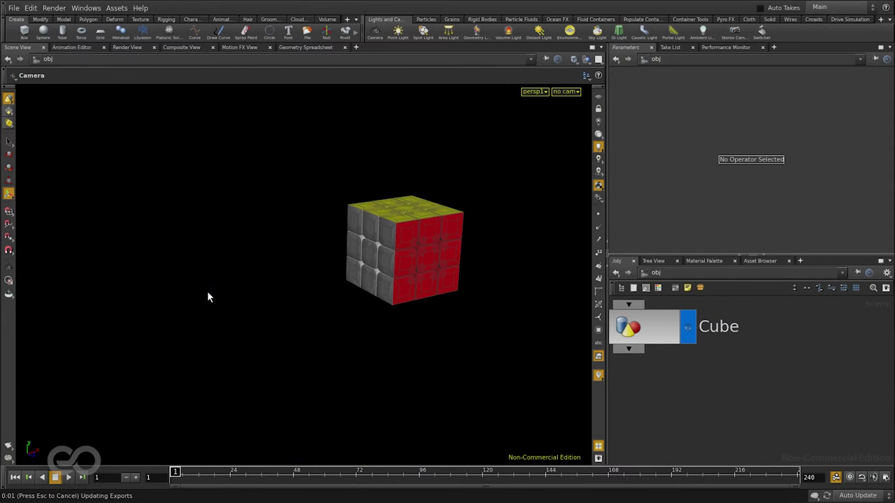
key(ctrl+z)
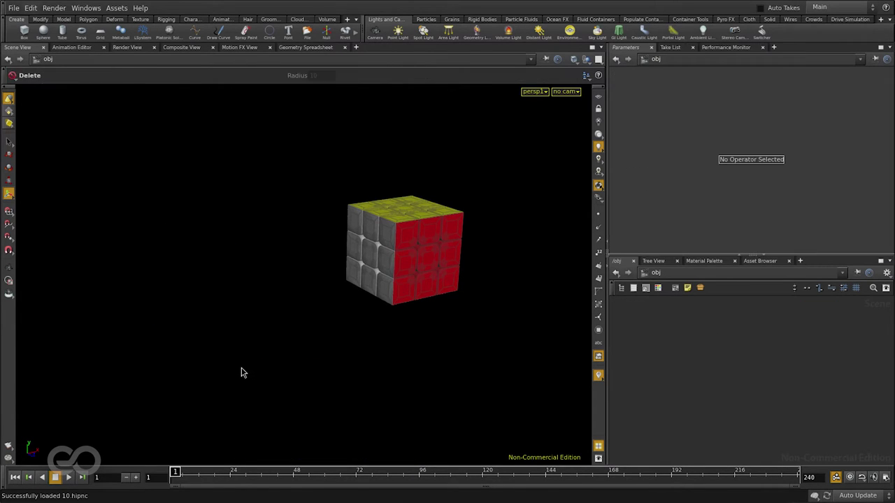
- Orbit to a three-quarter angle showing the cube's top and grey side, and create cam1 from it
drag(270, 299, 338, 256)
middle_drag(337, 255, 320, 274)
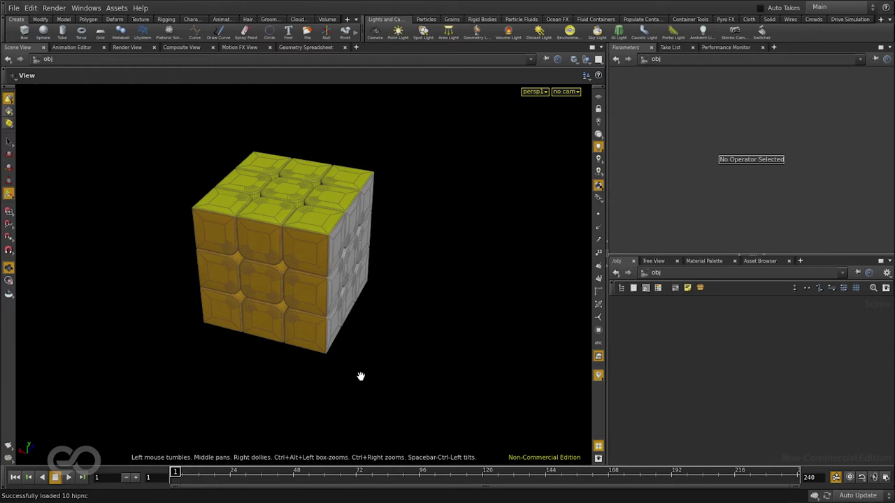
mouse_move(297, 324)
mouse_down()
mouse_move(259, 314)
mouse_move(276, 298)
mouse_move(308, 314)
mouse_move(296, 332)
mouse_up()
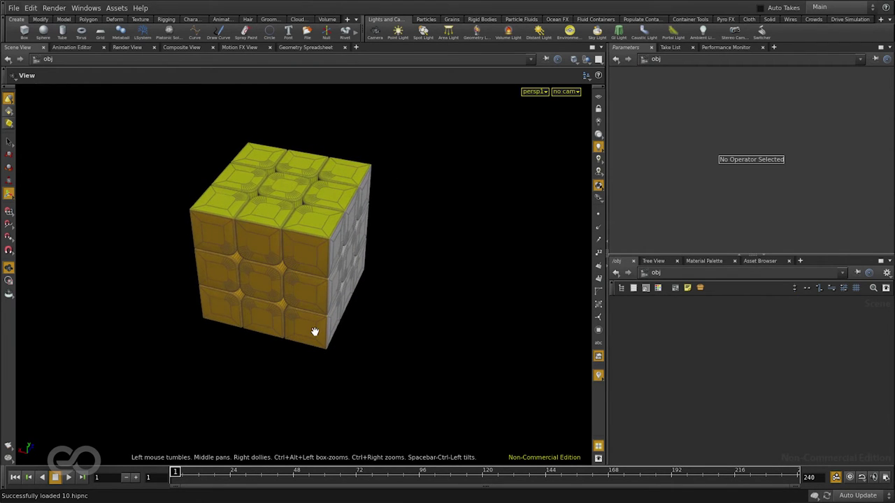
ctrl+click(376, 30)
- Pull back and orbit to see cam1 beside the cube, showing its transform handles
key(Escape)
drag(336, 184, 230, 276)
key(t)
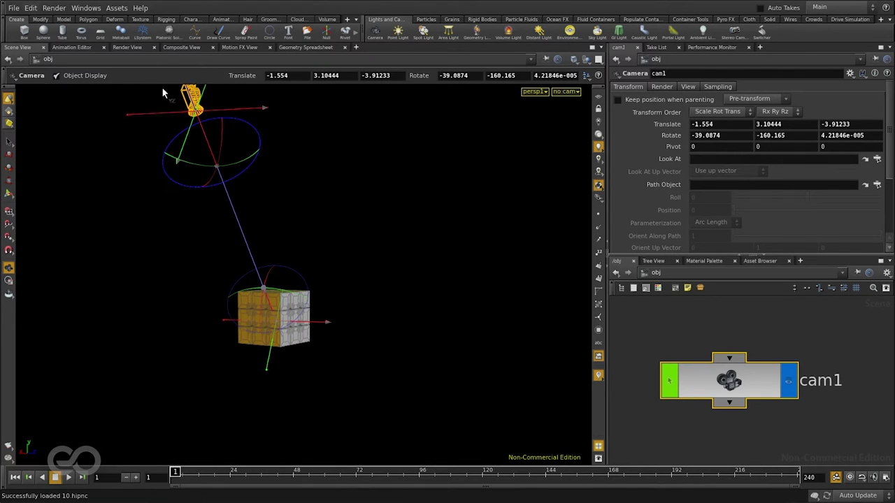
key(Escape)
drag(246, 222, 171, 345)
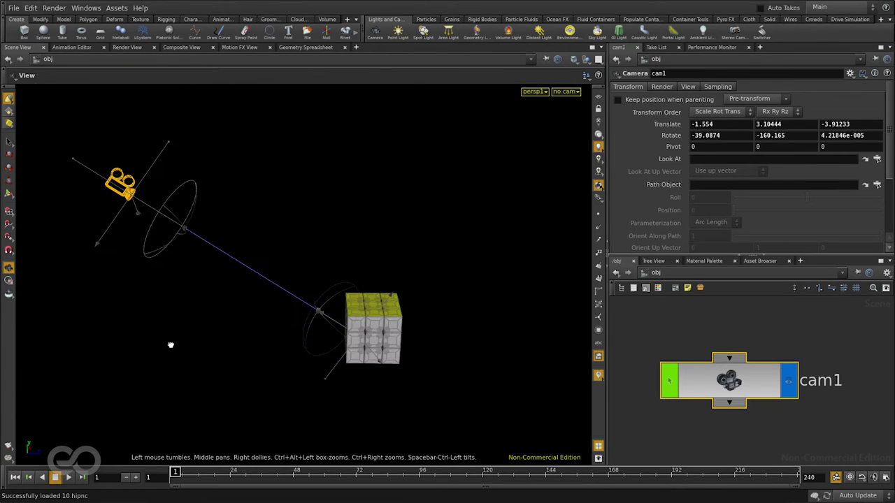
key(Return)
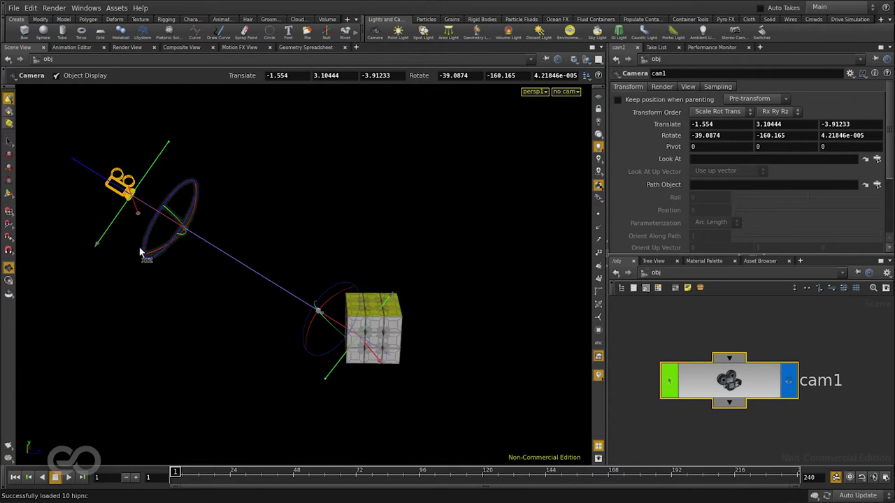
- Look through cam1 and lock the viewport to it
click(566, 91)
click(568, 141)
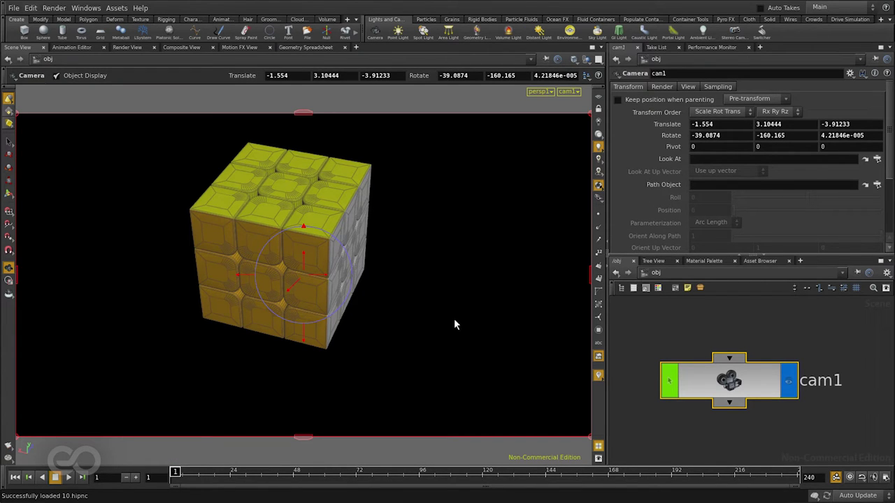
click(598, 110)
key(Escape)
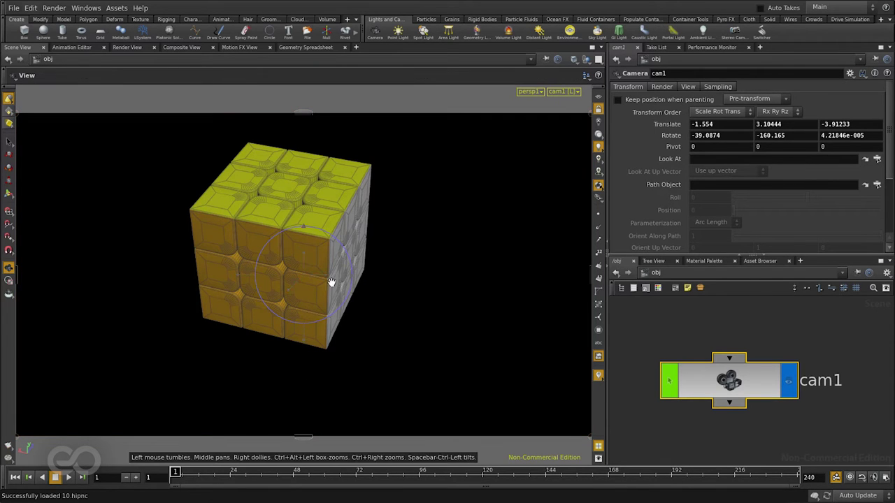
- Orbit and shift cam1 to translate -3.65987, 3.26646, -3.47826, rotate -34.1941, -134.301
drag(305, 385, 294, 318)
key(Return)
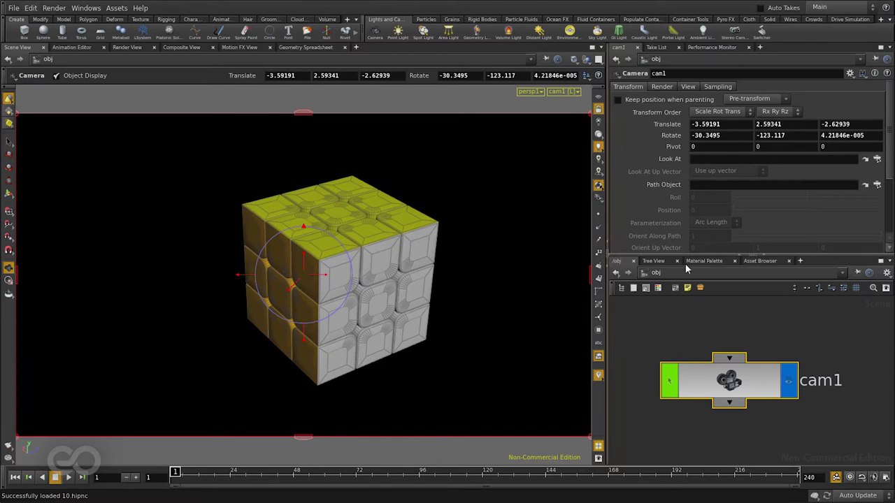
drag(380, 360, 319, 302)
key(Escape)
middle_drag(320, 302, 321, 343)
key(Return)
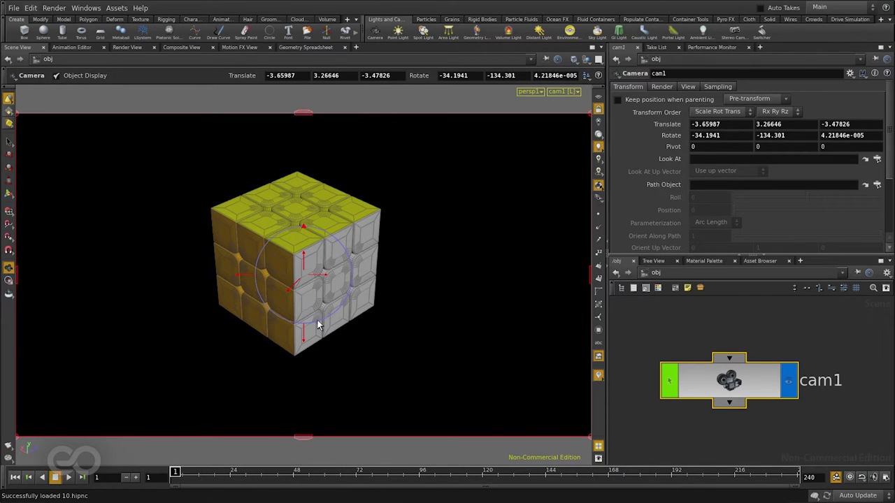
key(Escape)
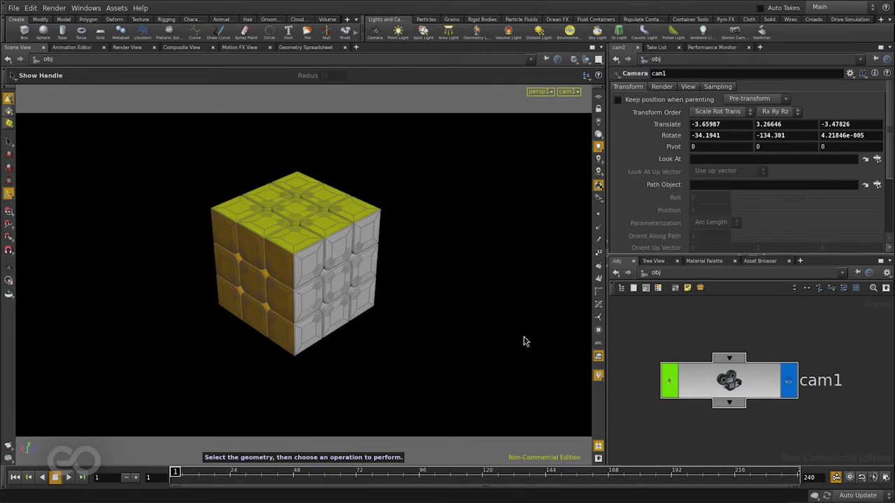
- Open the viewport background image settings while keeping the view locked to cam1
click(599, 459)
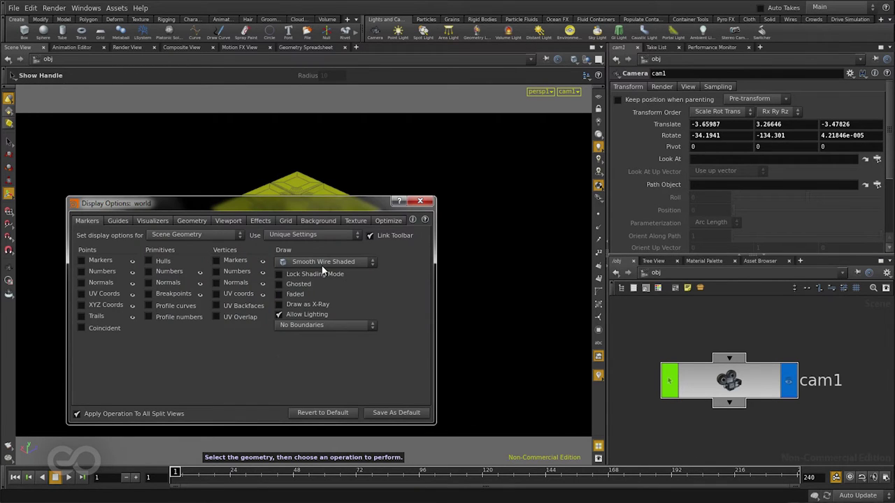
click(323, 221)
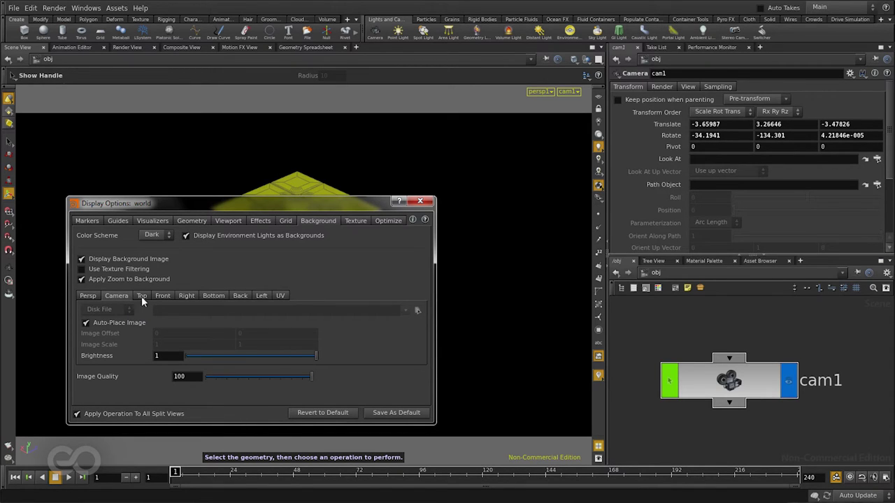
click(567, 91)
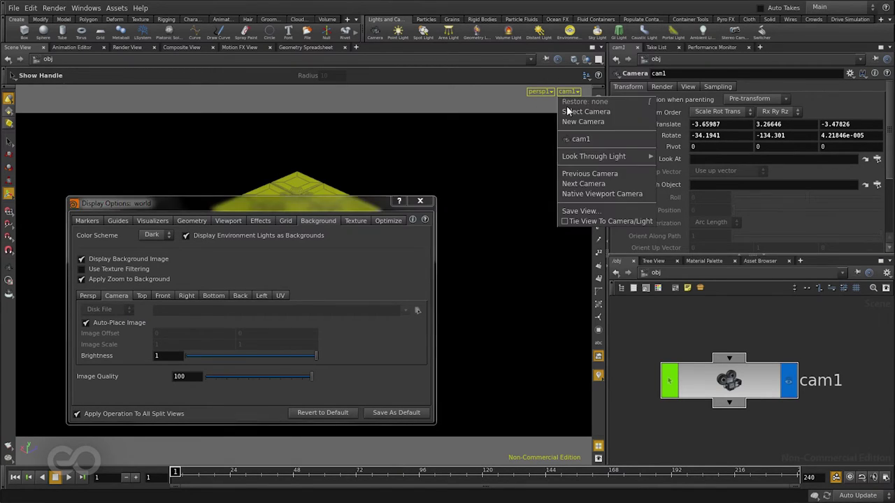
click(571, 142)
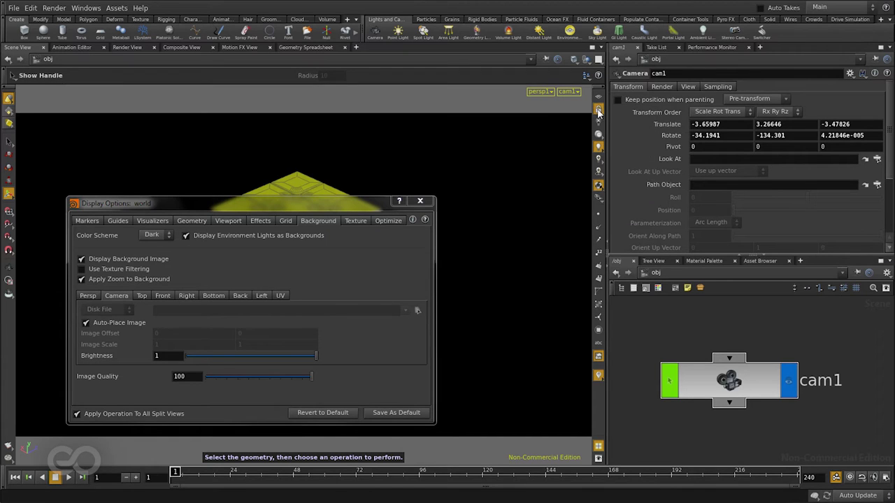
click(598, 110)
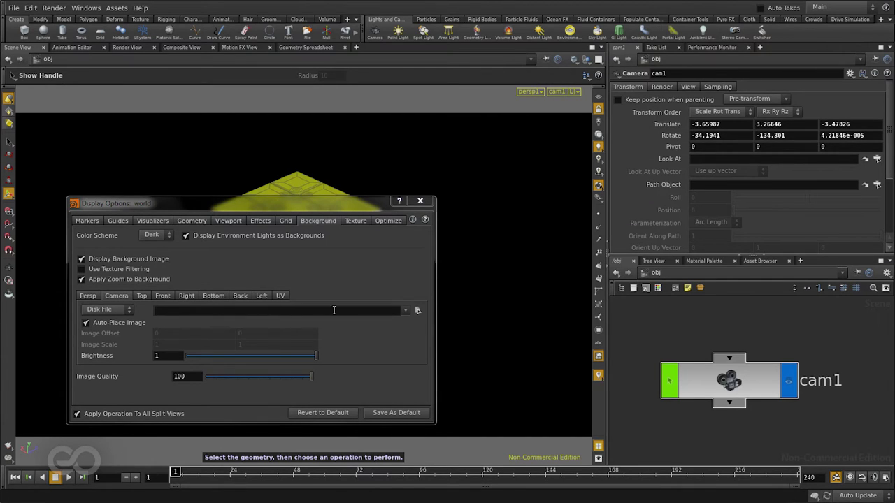
- Set the background Disk File to the wooden table jpg from the Sources/BG folder
click(417, 309)
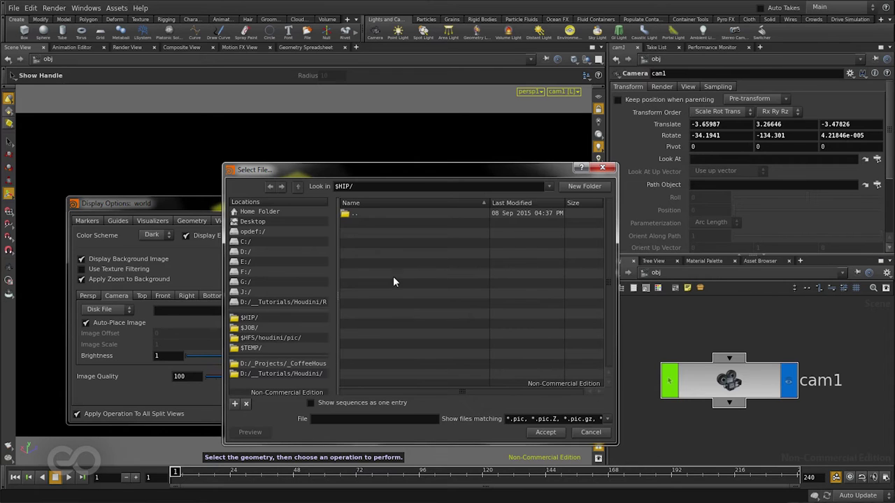
click(316, 374)
click(377, 223)
click(545, 432)
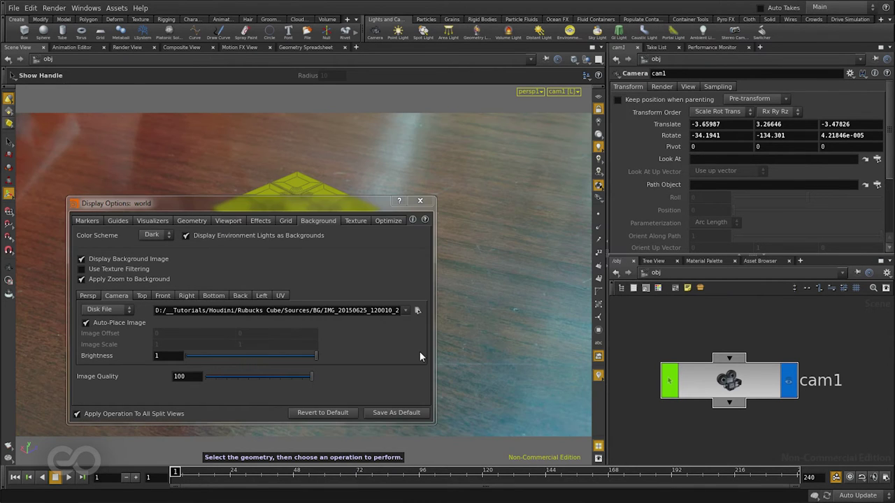
drag(332, 205, 396, 158)
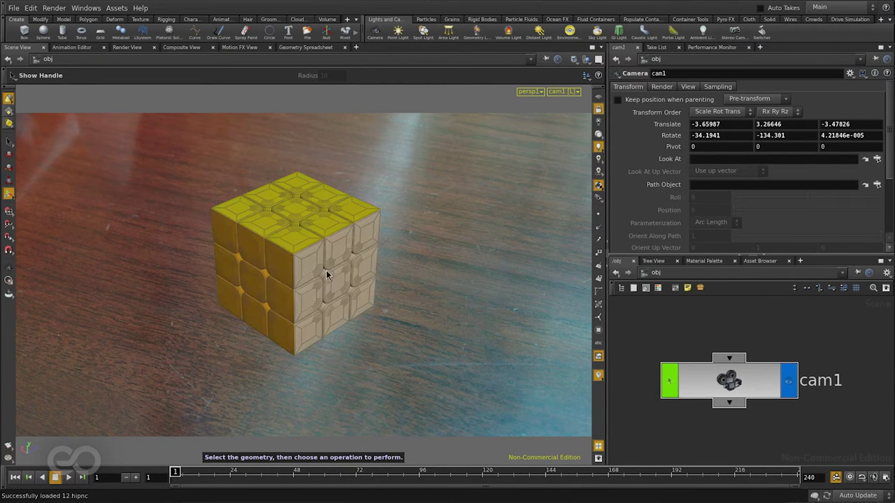
- Orbit and pan cam1 to translate -1.94574, 3.89532, -3.91488, rotate -43.631, -157.019
key(Escape)
drag(296, 300, 336, 315)
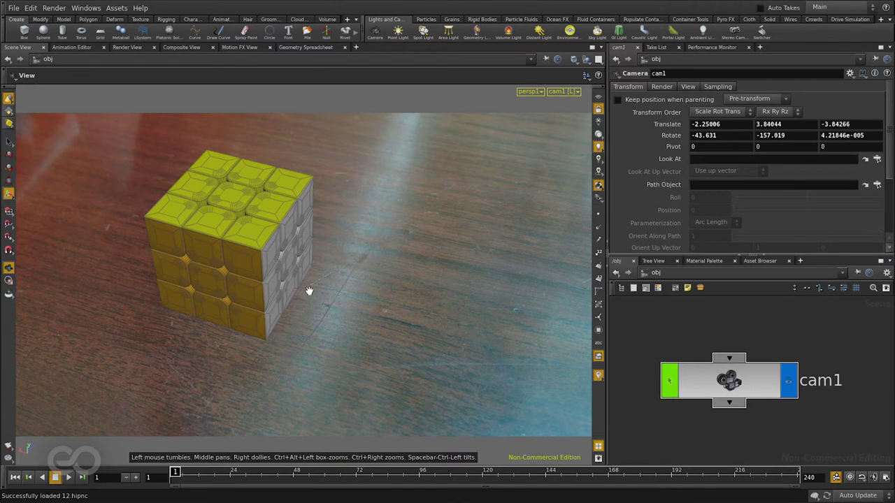
middle_drag(327, 290, 376, 295)
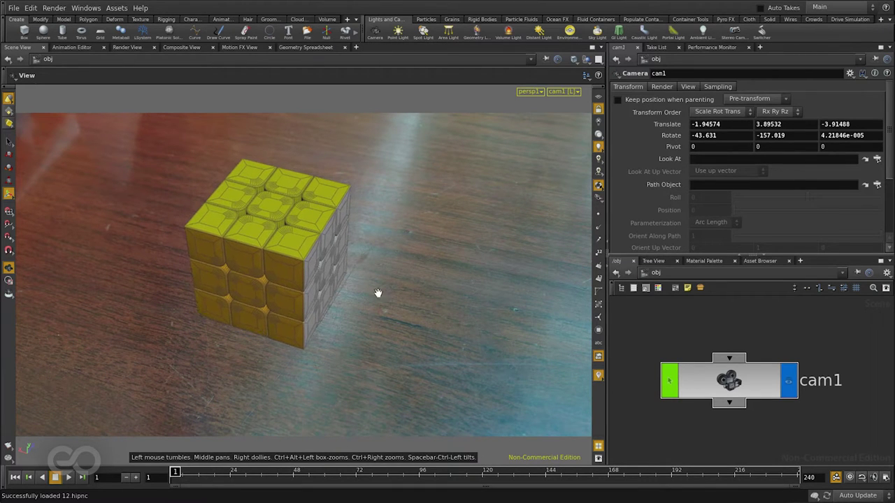
key(Return)
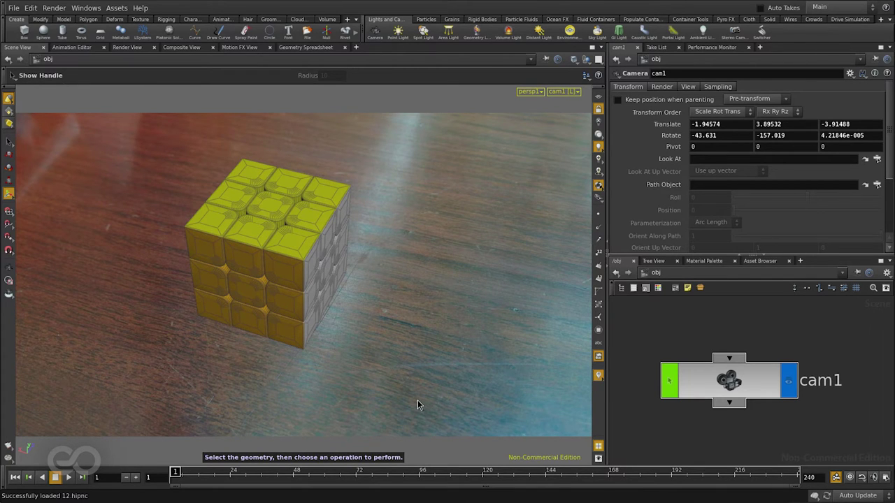
- Show the construction grid, unlock the viewport from cam1, and orbit to a free view
click(599, 97)
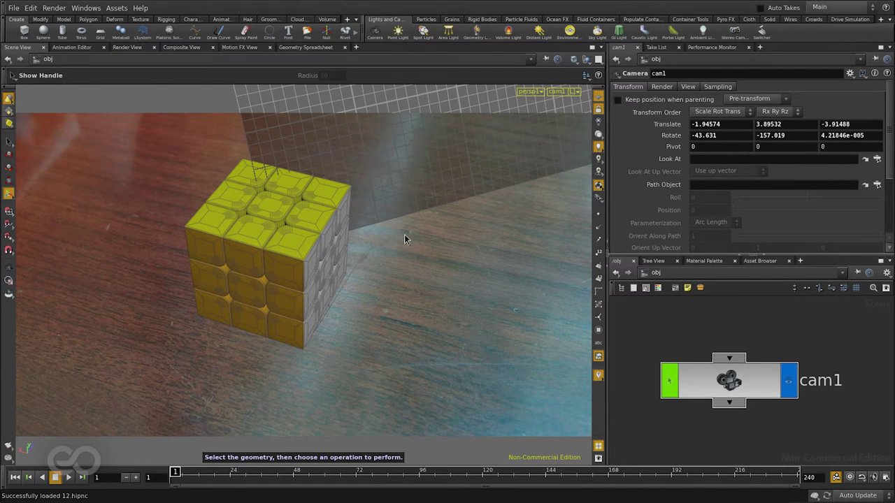
click(599, 110)
scroll(266, 314, down, 3)
key(Escape)
drag(265, 314, 226, 336)
key(Return)
- Dive into the Cube network, return to /obj, and orbit around the cube and tilted grid
scroll(728, 447, down, 3)
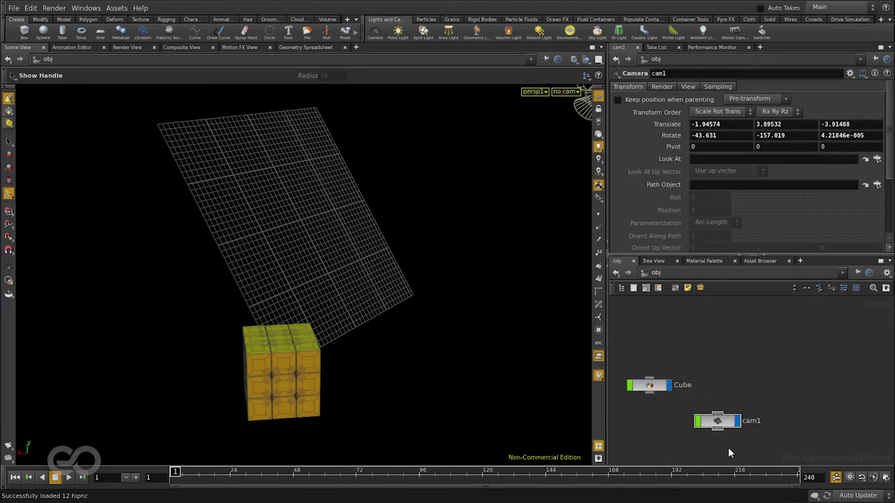
scroll(648, 432, up, 3)
click(781, 403)
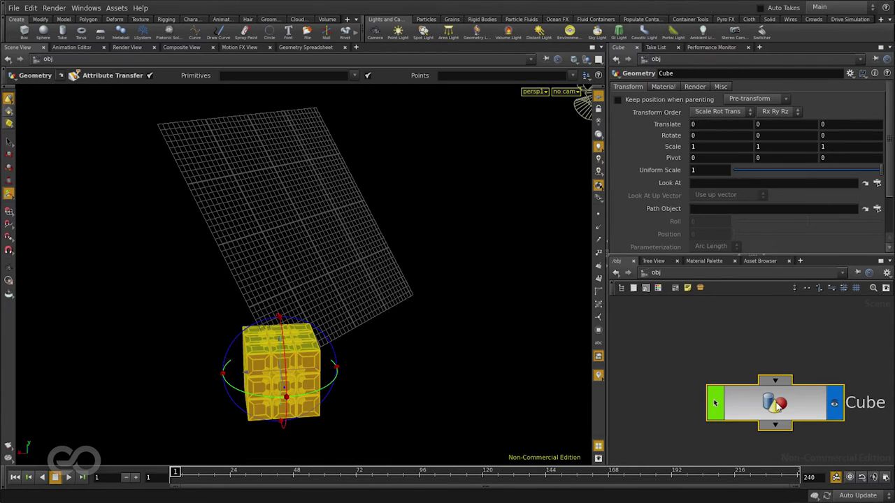
double_click(781, 403)
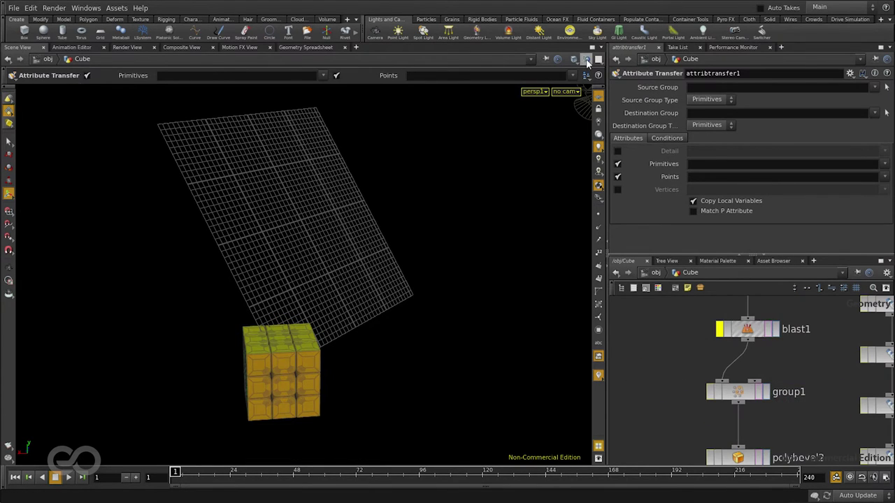
click(656, 272)
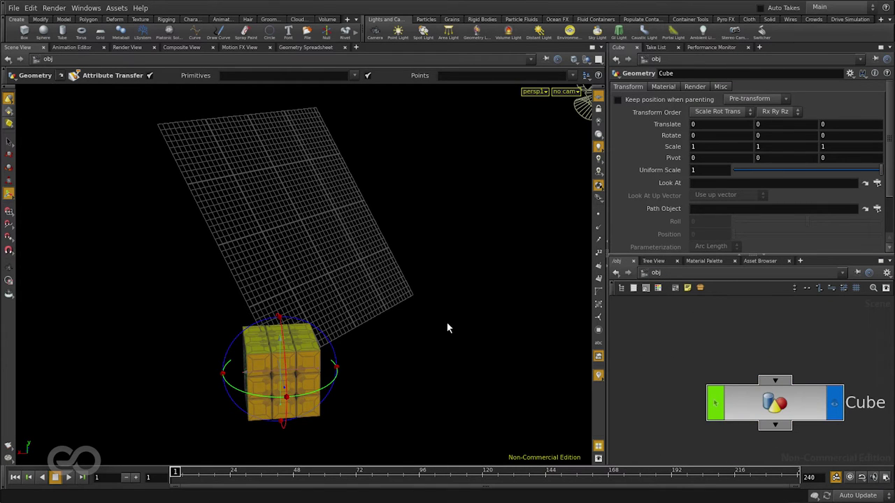
drag(448, 326, 253, 266)
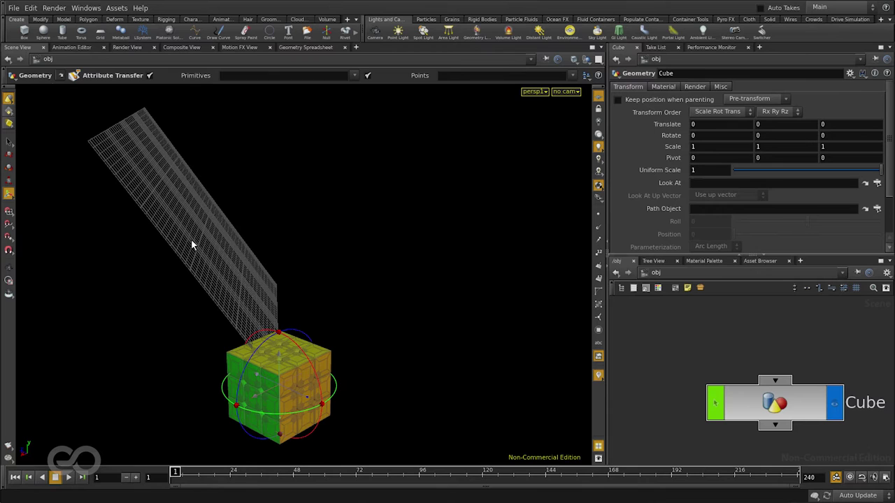
key(Escape)
drag(197, 244, 246, 263)
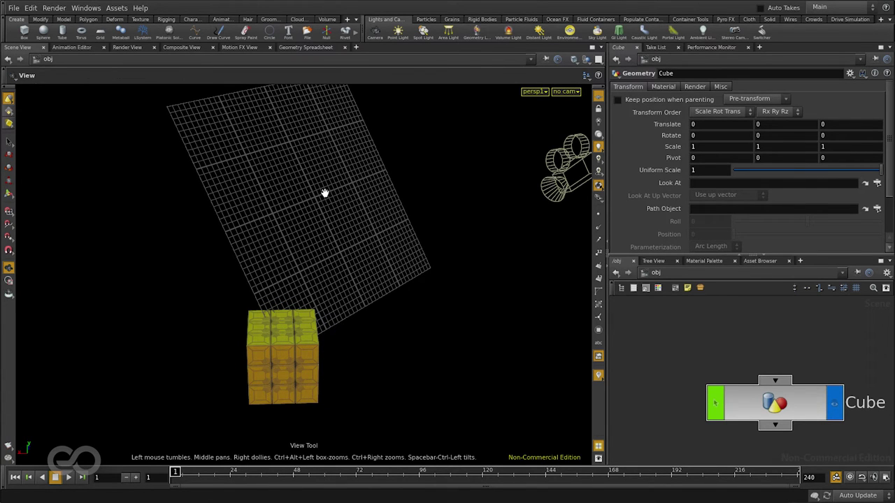
- Revert the construction plane to defaults so the grid lies flat, then orbit to check it
click(536, 94)
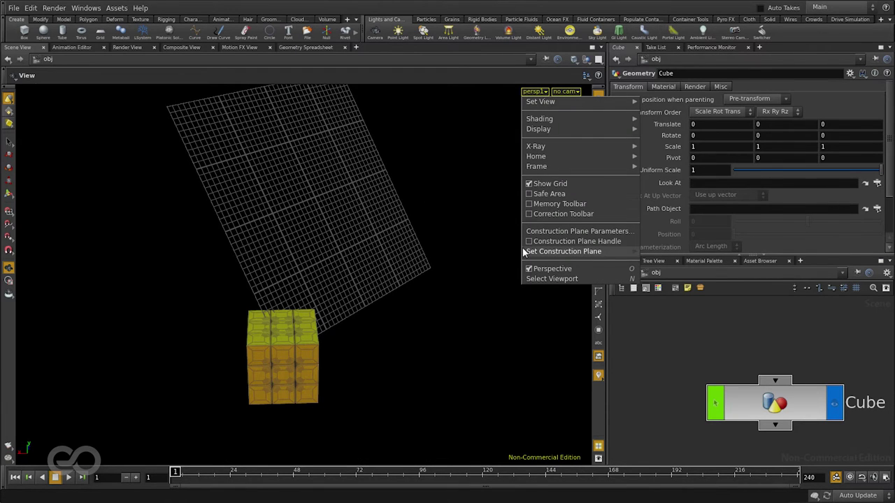
mouse_move(525, 251)
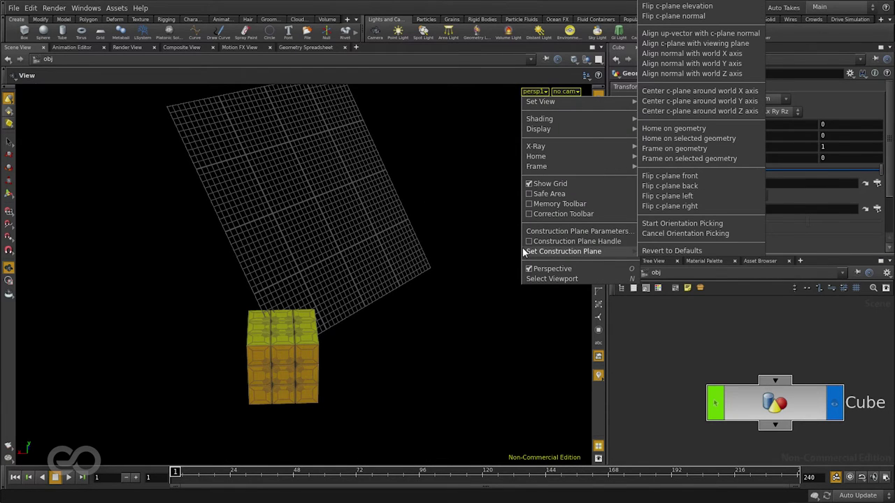
click(658, 250)
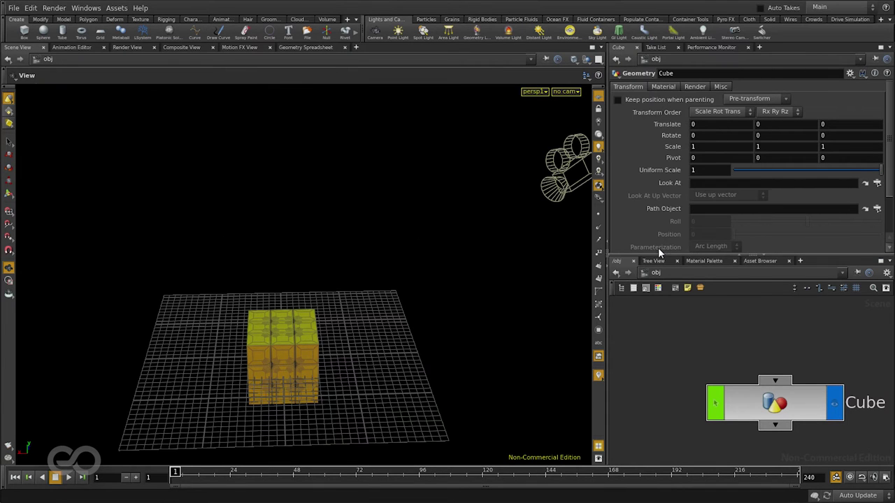
drag(364, 337, 304, 216)
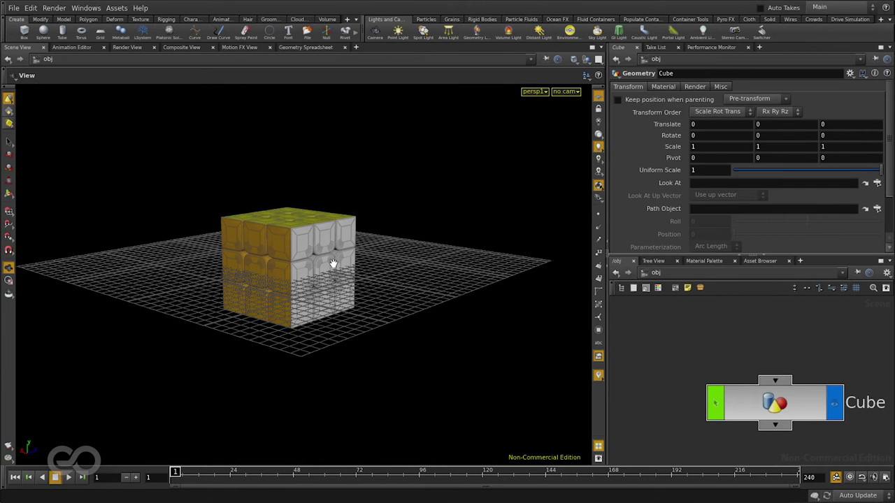
drag(334, 265, 305, 286)
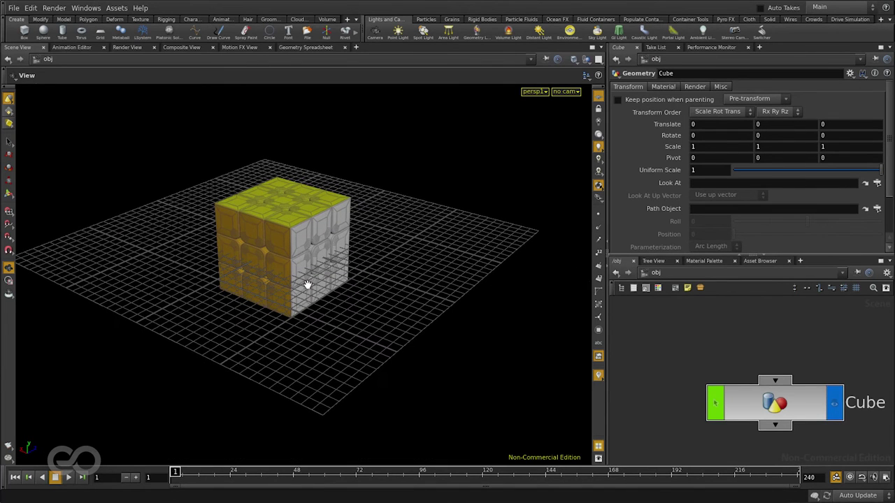
- Select the Cube, set Translate Y to .5 so it sits on the grid, and check it
key(s)
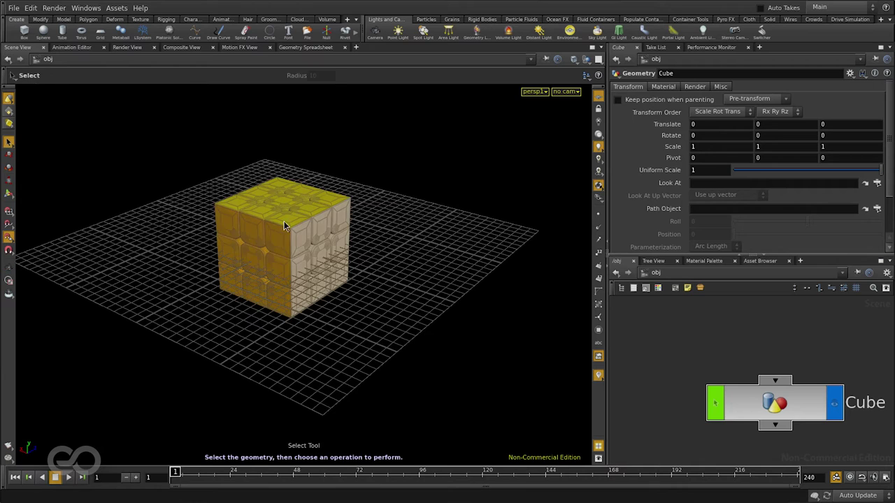
click(284, 222)
key(t)
drag(281, 190, 283, 158)
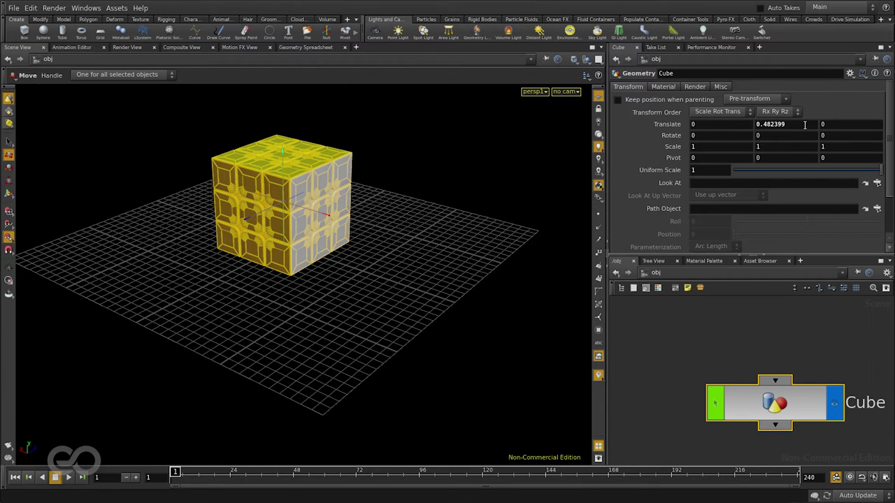
click(803, 126)
text(.5)
key(Return)
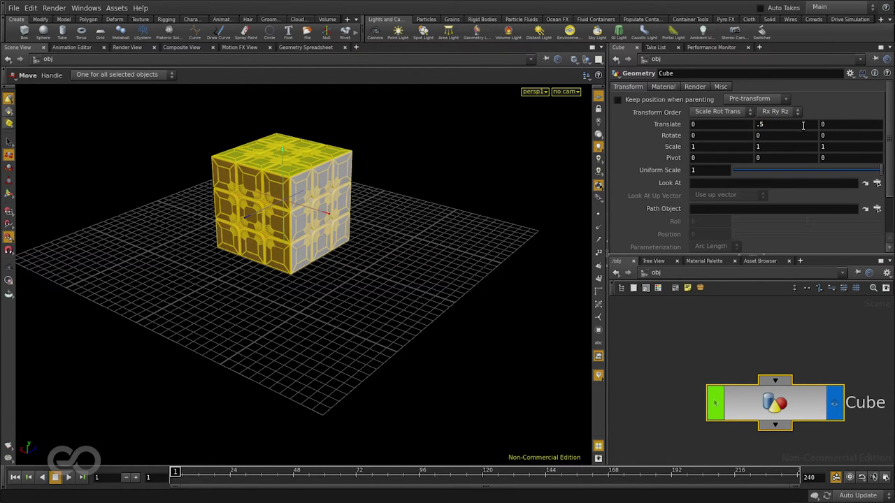
key(Escape)
drag(270, 300, 288, 286)
- Look through cam1 again and lock the viewport to it
key(t)
click(566, 92)
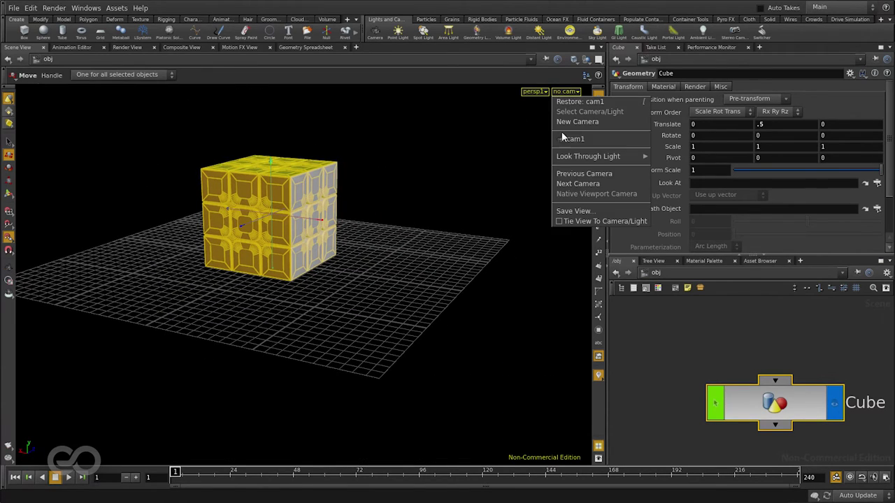
click(563, 137)
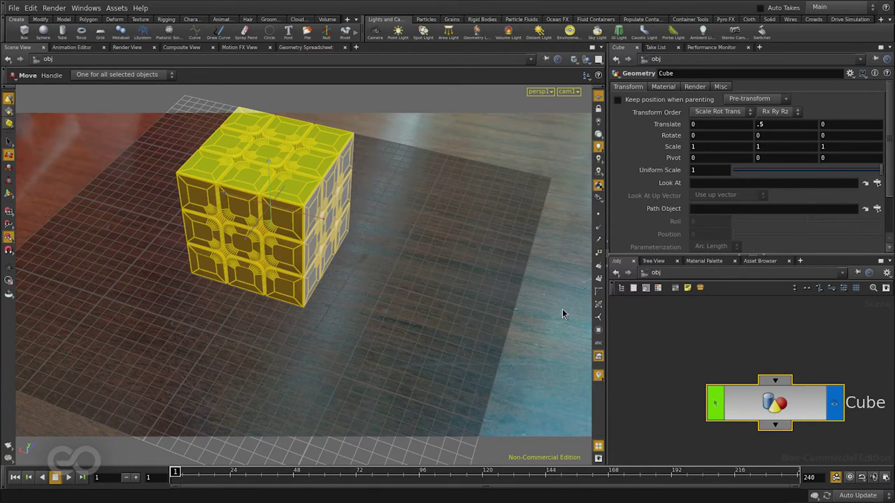
click(599, 109)
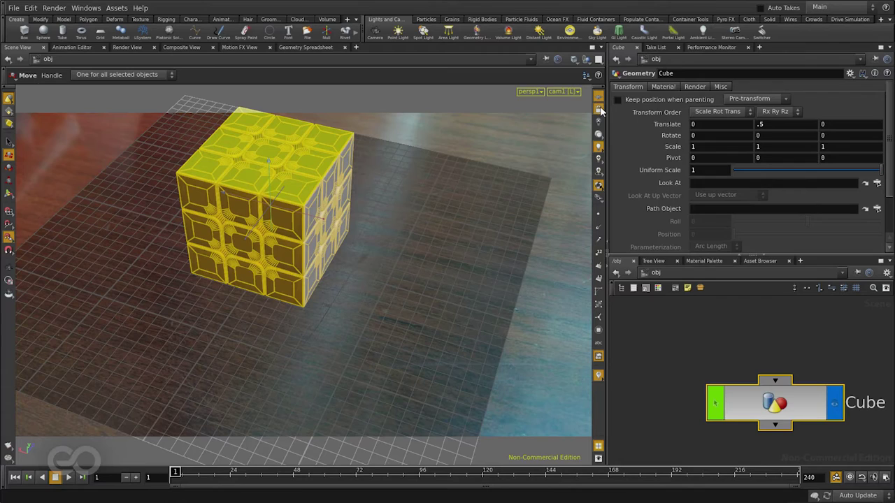
- Orbit, pan and zoom cam1 so the raised cube sits on the tabletop photo, undoing the last camera save
key(Escape)
drag(458, 314, 401, 258)
right_drag(402, 258, 379, 340)
drag(380, 341, 390, 289)
middle_drag(399, 286, 425, 261)
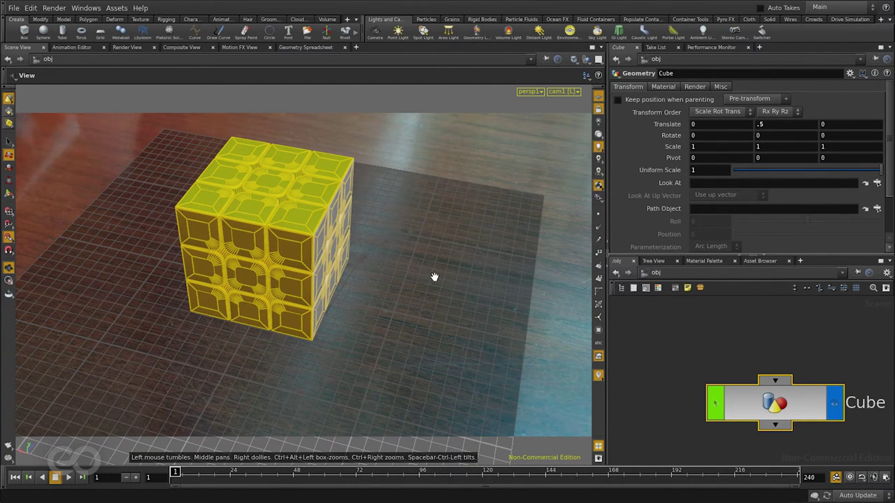
scroll(439, 247, up, 1)
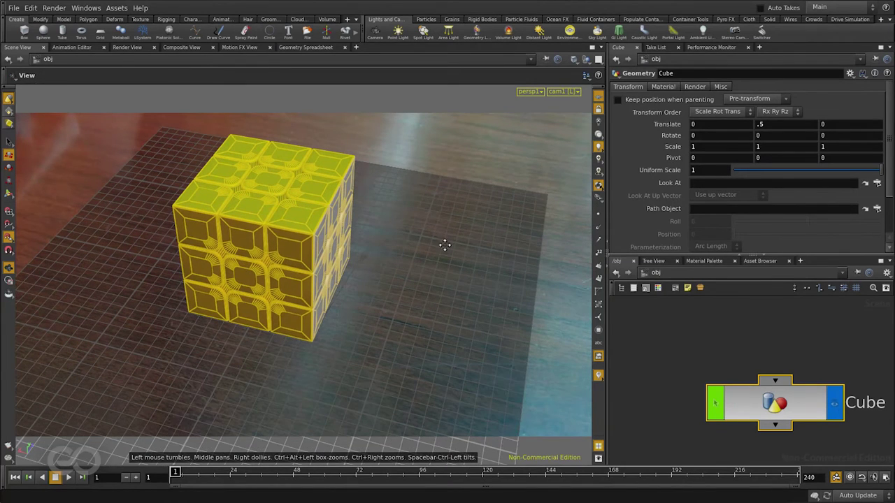
scroll(443, 253, up, 2)
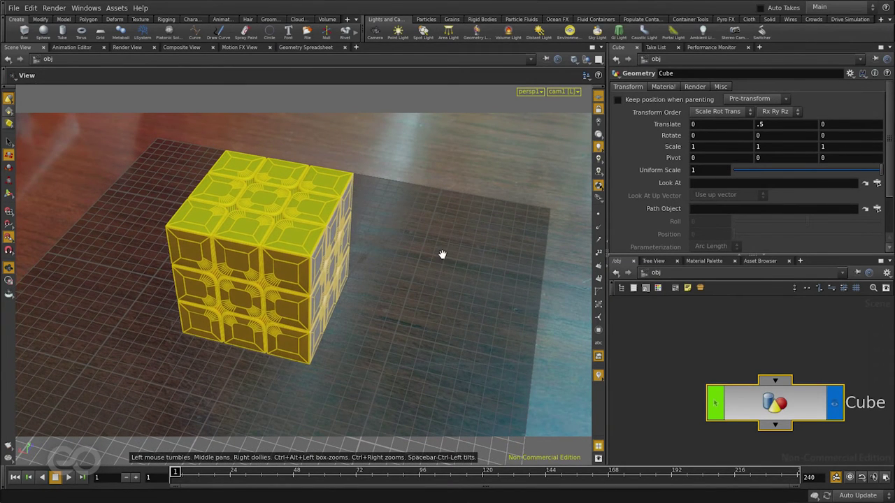
key(t)
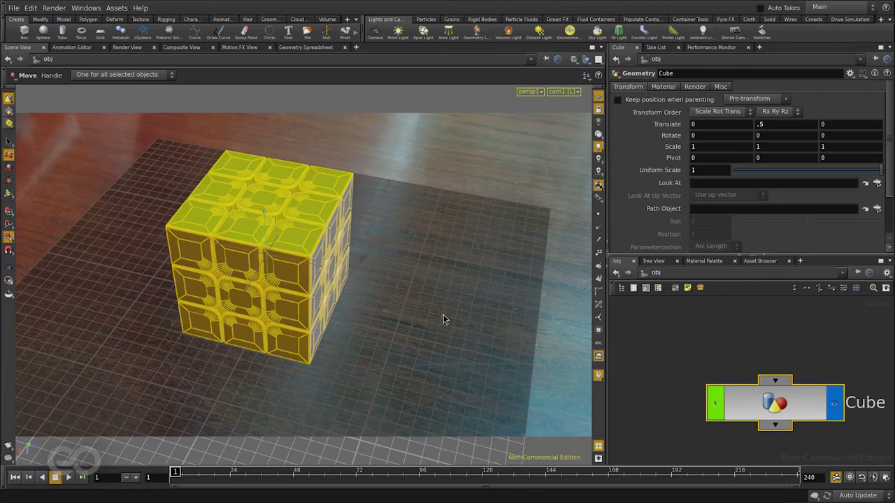
key(ctrl+z)
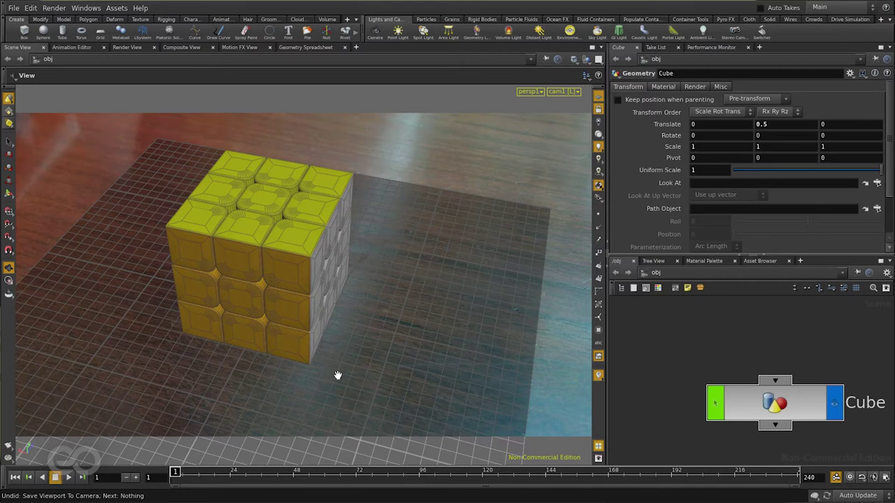
drag(338, 375, 328, 278)
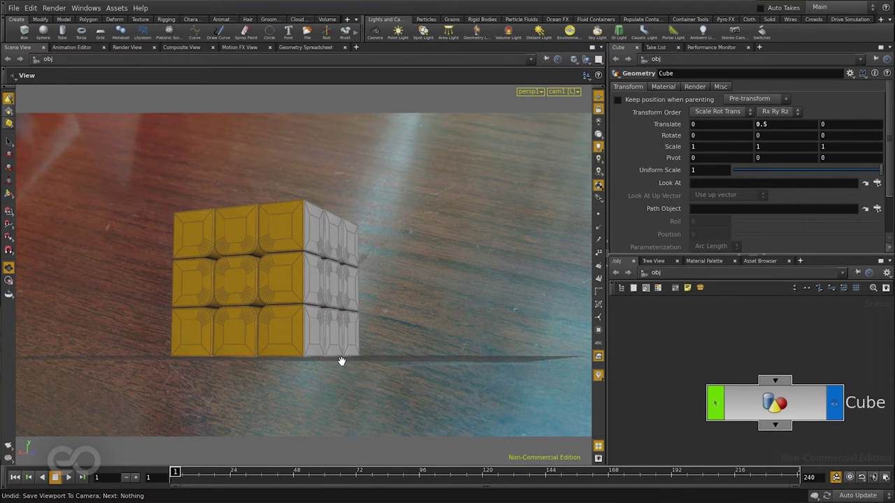
drag(339, 328, 341, 361)
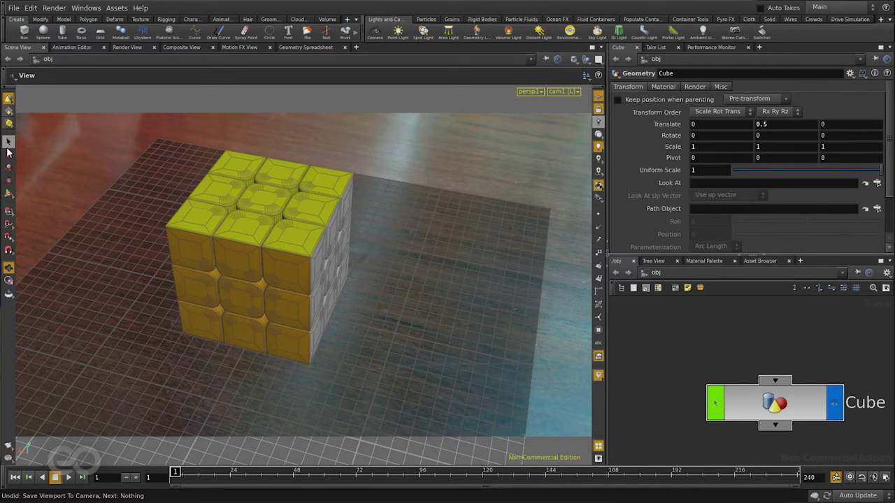
scroll(644, 328, down, 5)
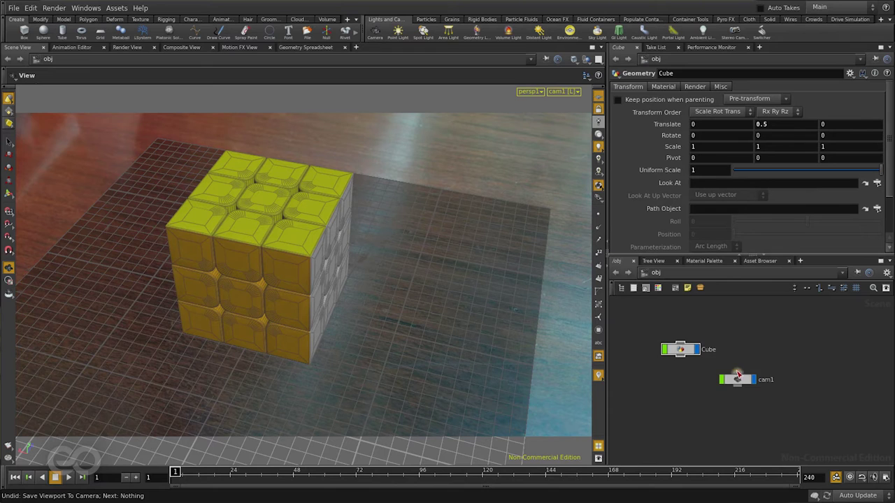
scroll(740, 394, up, 5)
- Lock cam1's Translate and Rotate parameters, then tumble to confirm the view stays fixed
click(741, 393)
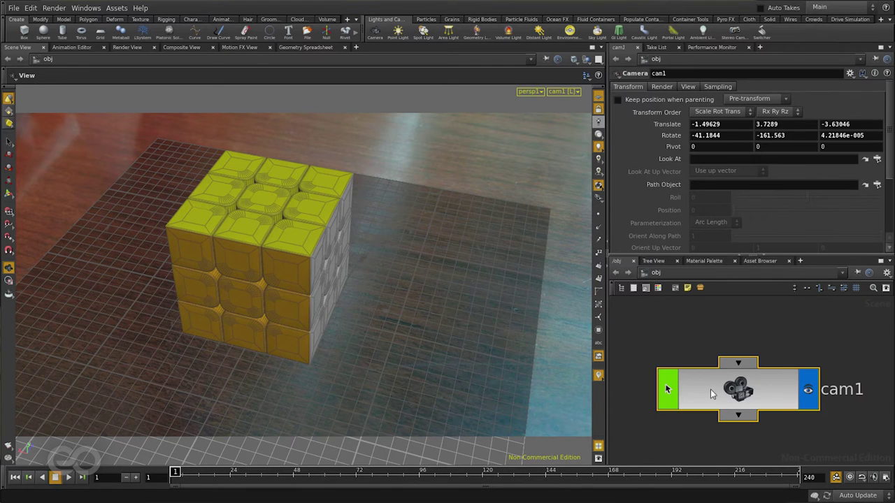
right_click(669, 128)
click(711, 252)
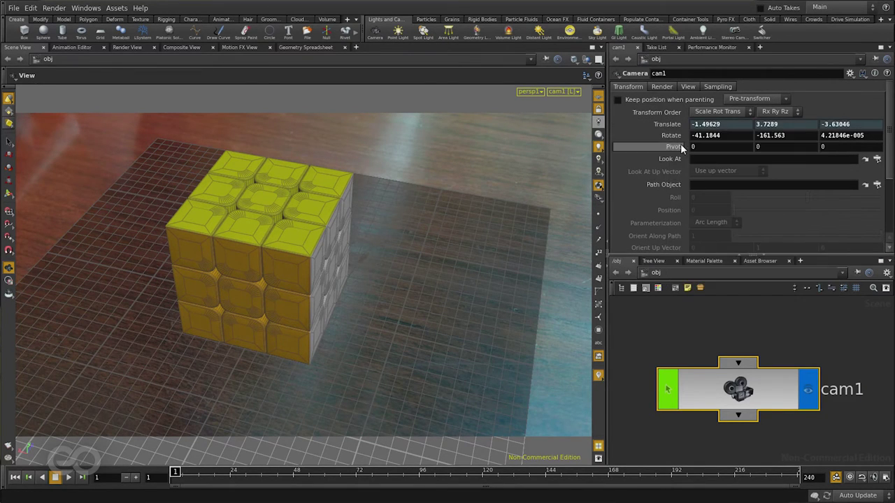
right_click(671, 136)
click(707, 262)
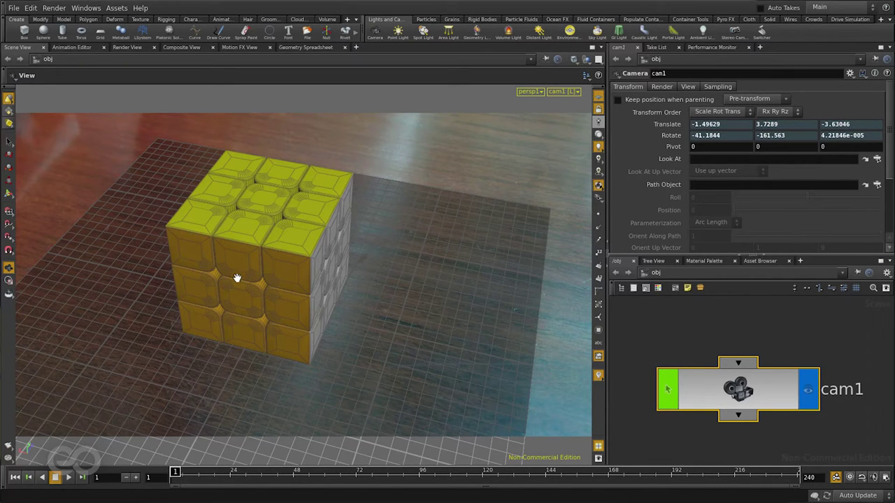
drag(233, 305, 385, 235)
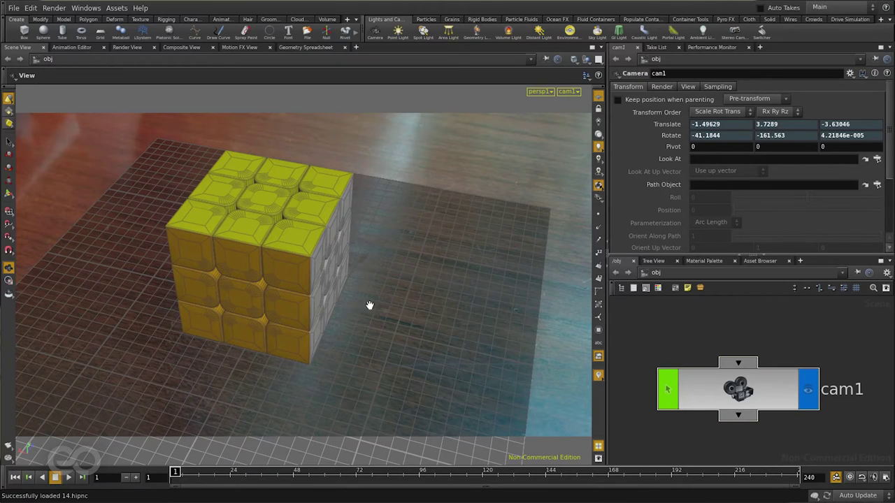
- Render through /obj/cam1 in Render View, showing the cube over the wooden-table photo
click(738, 397)
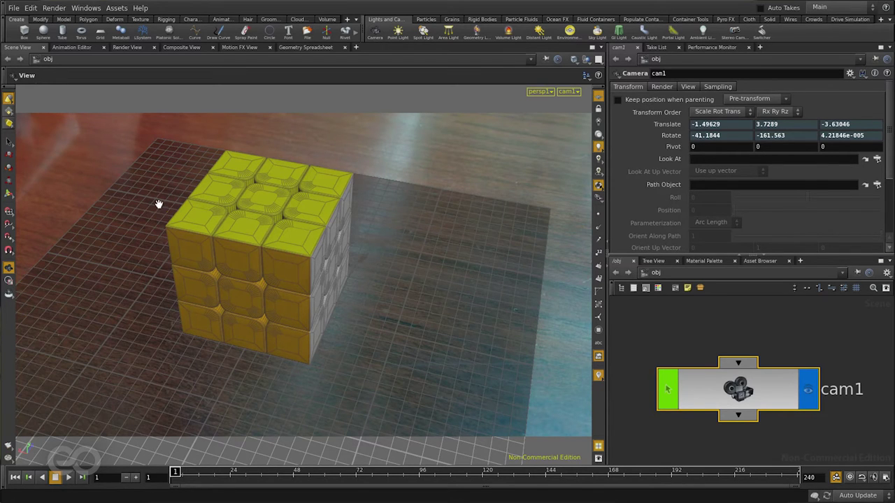
click(119, 48)
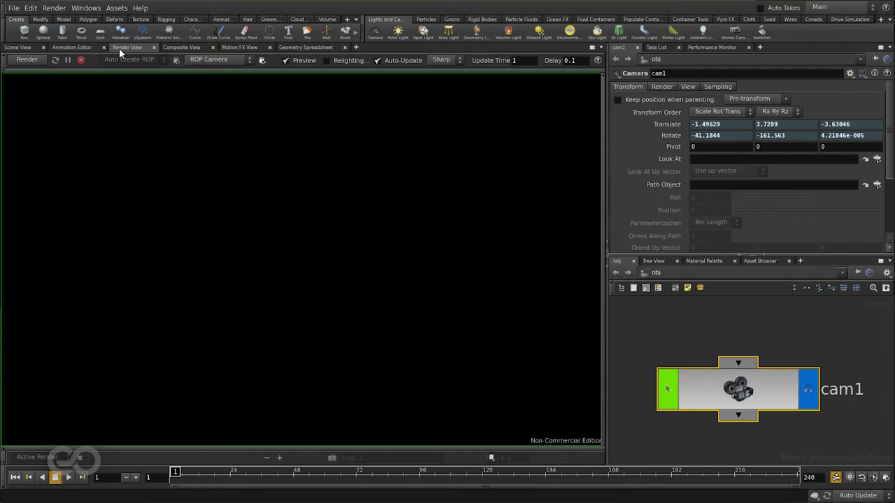
click(209, 60)
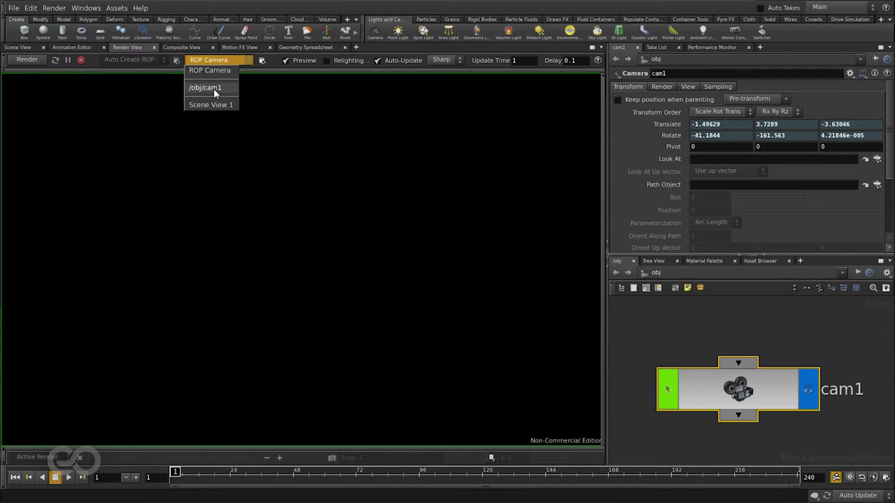
click(214, 88)
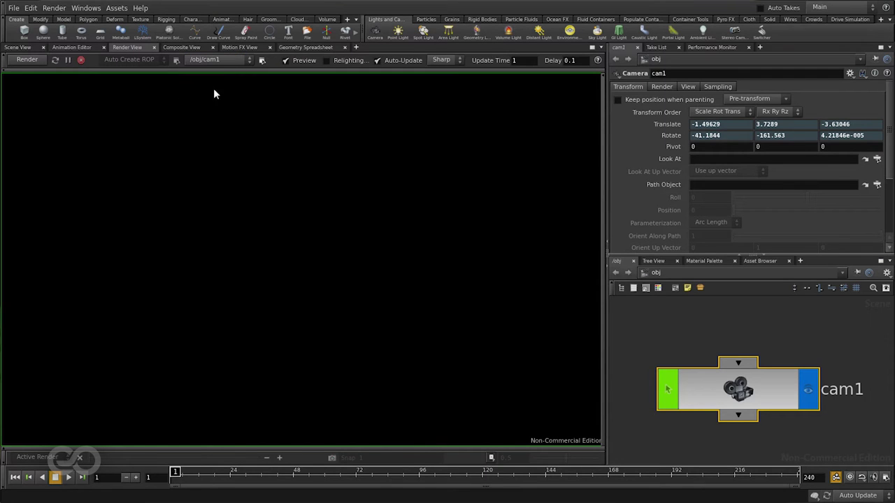
click(21, 60)
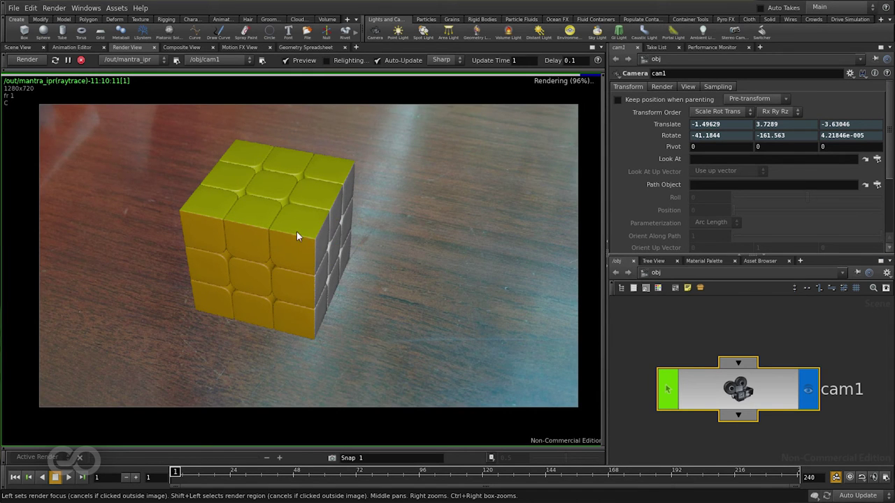
middle_drag(297, 250, 294, 253)
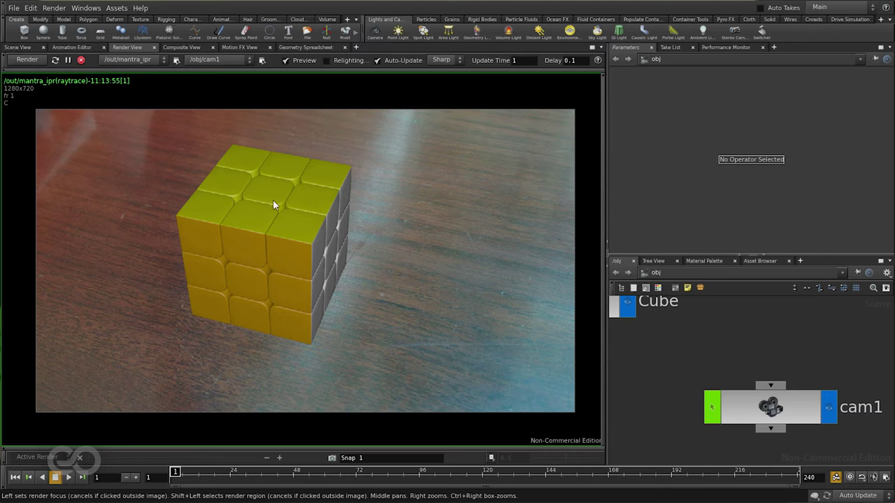
- Orbit the 3D viewport out of cam1's view to frame the cube from a higher angle
click(17, 47)
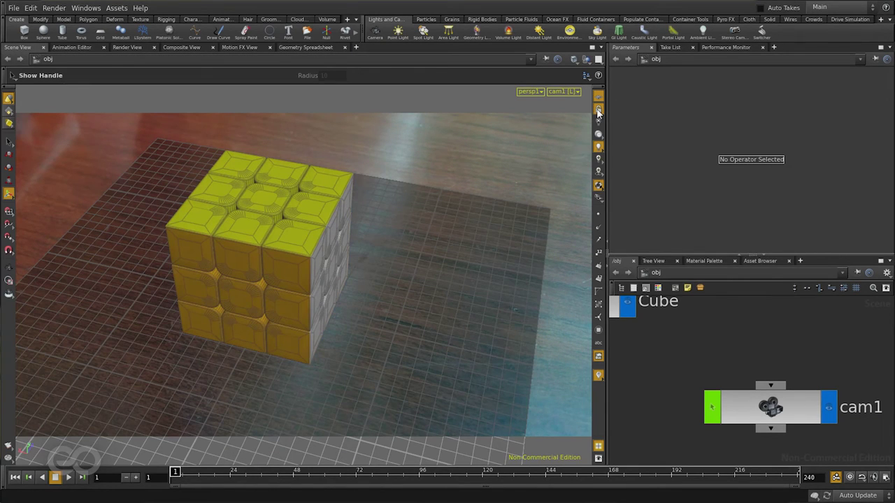
key(Escape)
scroll(301, 286, down, 3)
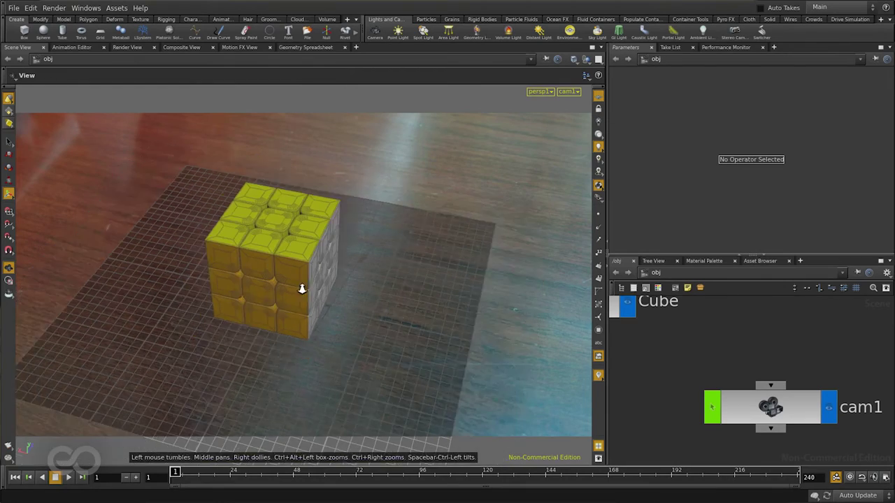
drag(301, 286, 505, 310)
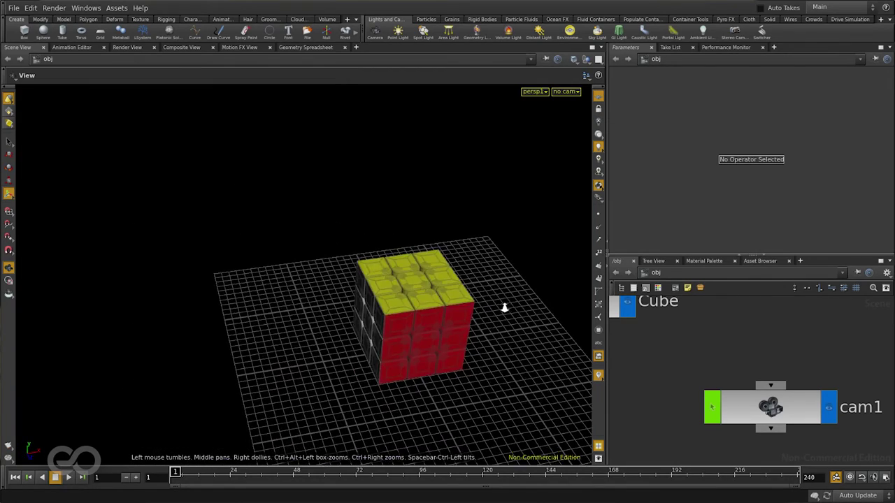
scroll(505, 310, down, 5)
drag(294, 264, 236, 336)
right_drag(236, 336, 334, 384)
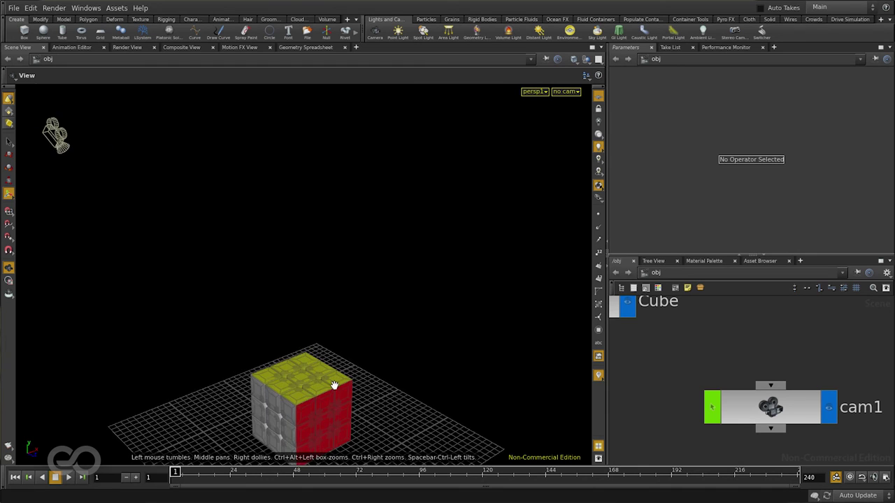
middle_drag(334, 384, 361, 140)
drag(362, 140, 317, 247)
key(Return)
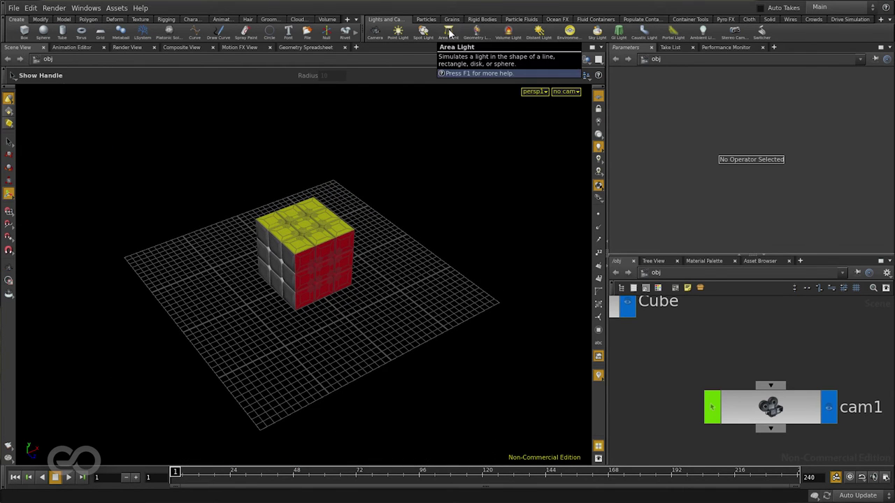
- Add area light arealight1 and preview how it lights the rendered cube
ctrl+click(449, 32)
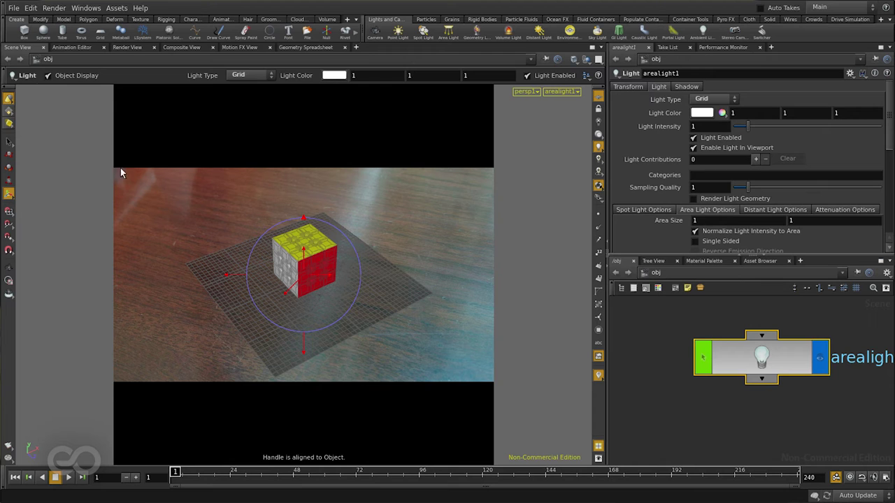
click(128, 46)
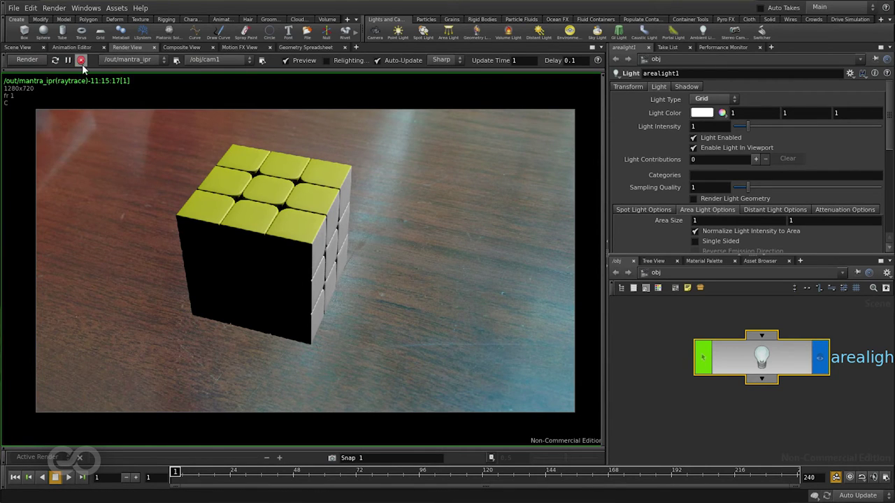
click(20, 46)
key(Escape)
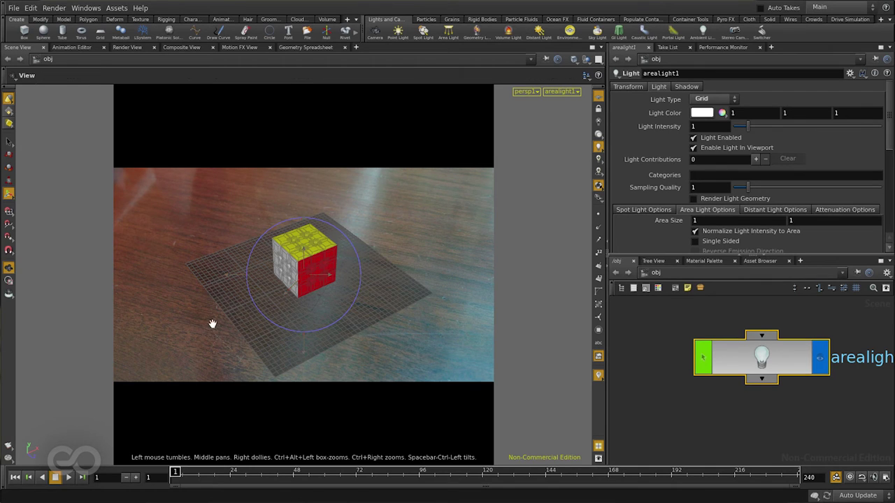
- Pull back around the cube, add a second area light arealight2, and preview both lights' render
drag(173, 323, 282, 264)
scroll(314, 225, down, 3)
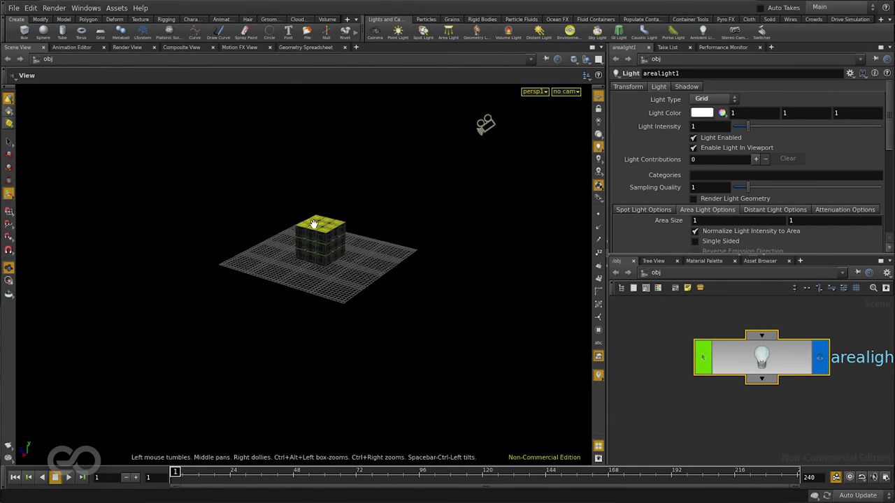
drag(380, 213, 419, 301)
scroll(473, 303, up, 4)
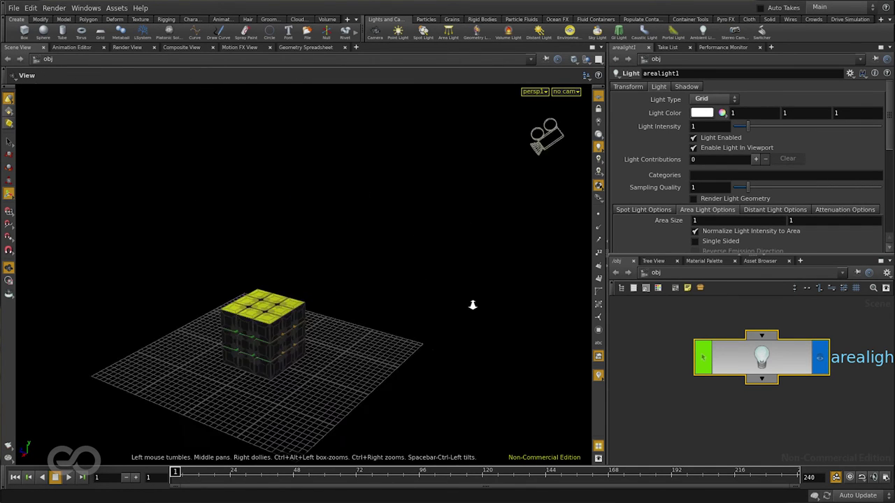
drag(322, 276, 366, 225)
key(Return)
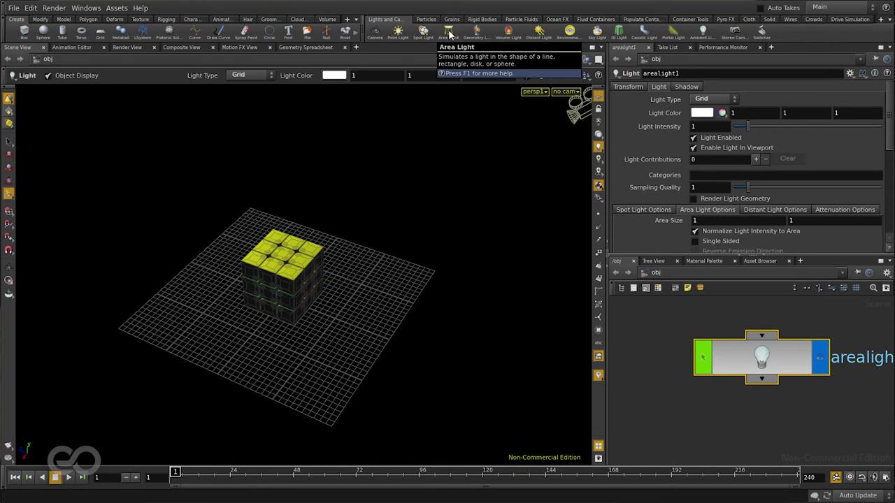
ctrl+click(448, 31)
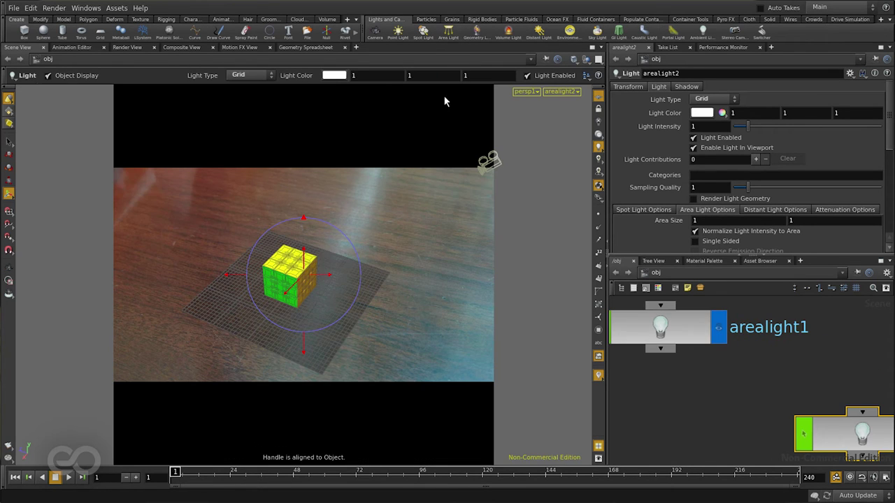
click(136, 49)
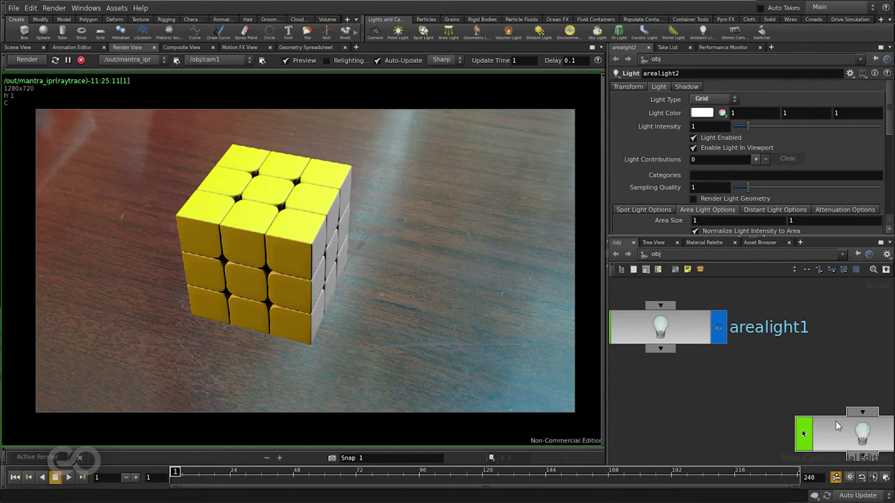
- Place arealight2 below arealight1 in the network and disable its light
click(667, 388)
key(h)
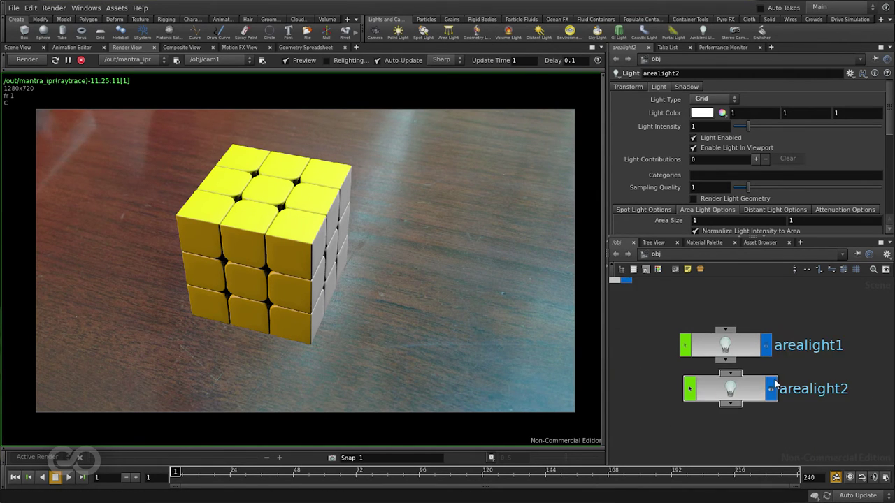
click(734, 396)
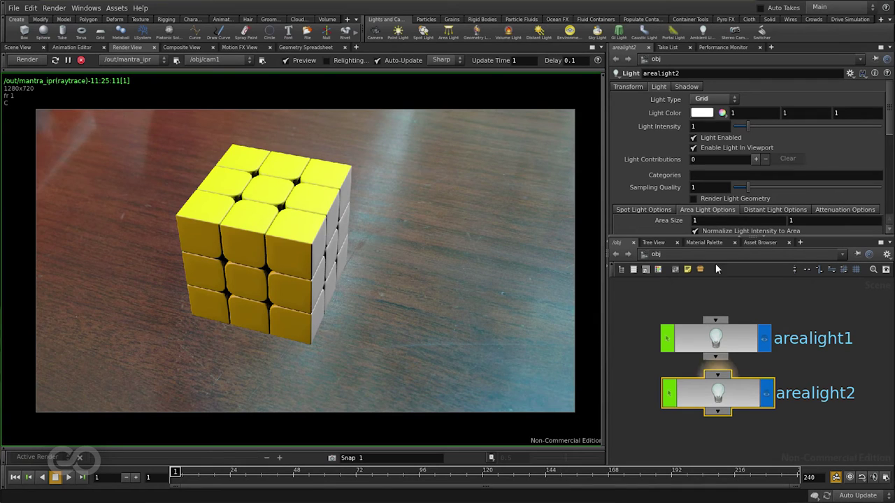
click(694, 137)
- Select arealight1 and bring up its Attenuation Options settings
click(726, 353)
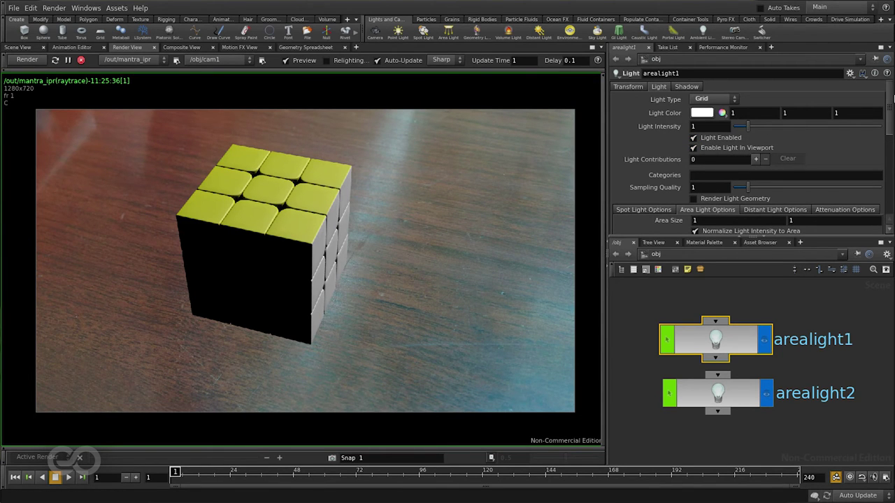
drag(891, 105, 890, 137)
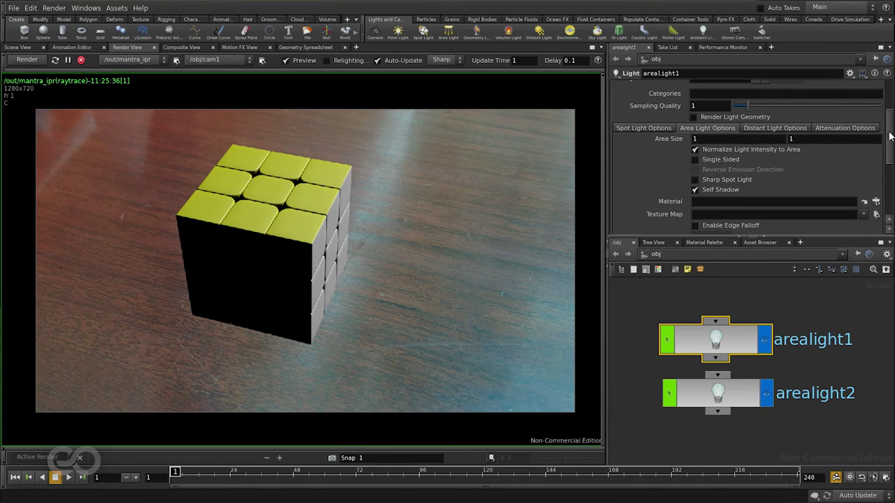
click(854, 128)
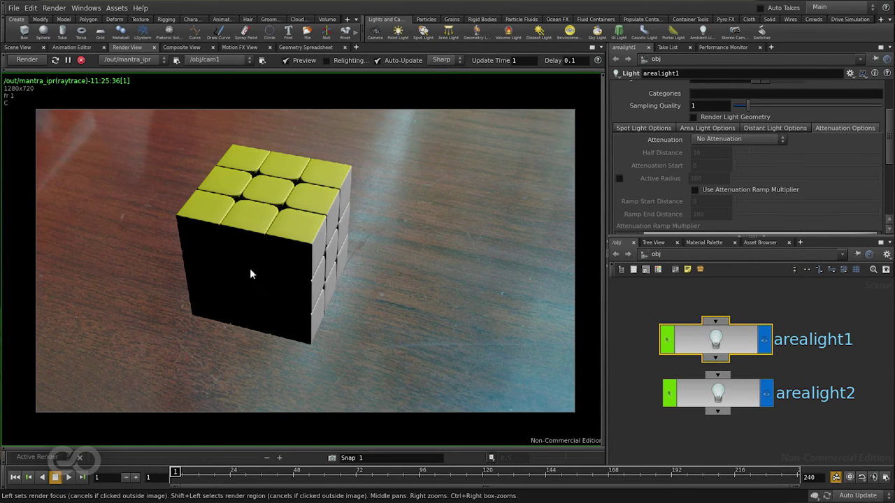
- Set arealight1's attenuation to Physically Correct and raise its intensity to 100
click(706, 139)
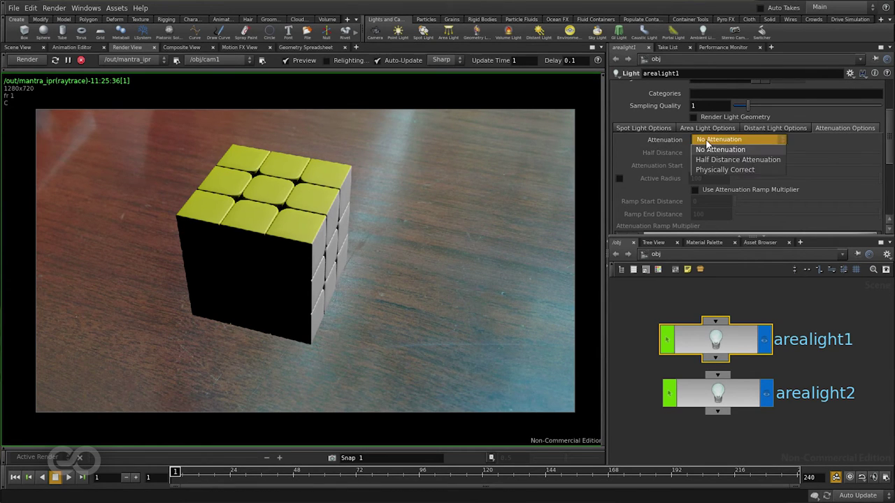
click(707, 168)
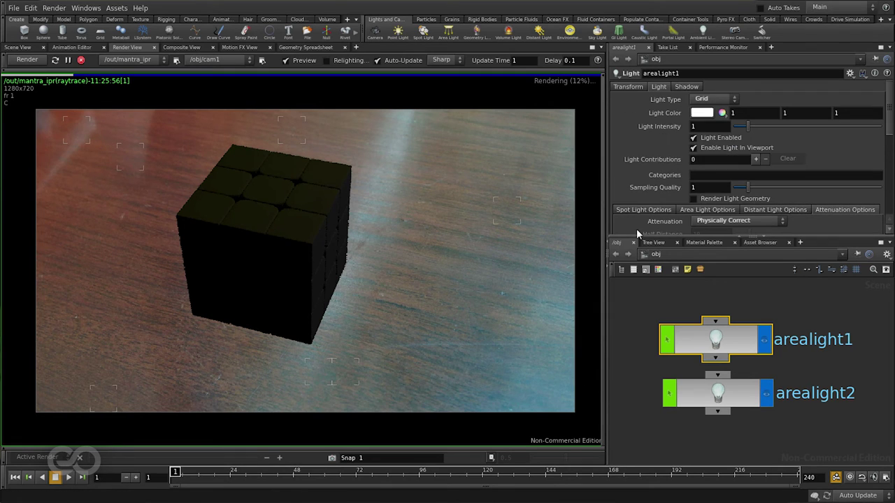
scroll(636, 229, up, 3)
click(704, 127)
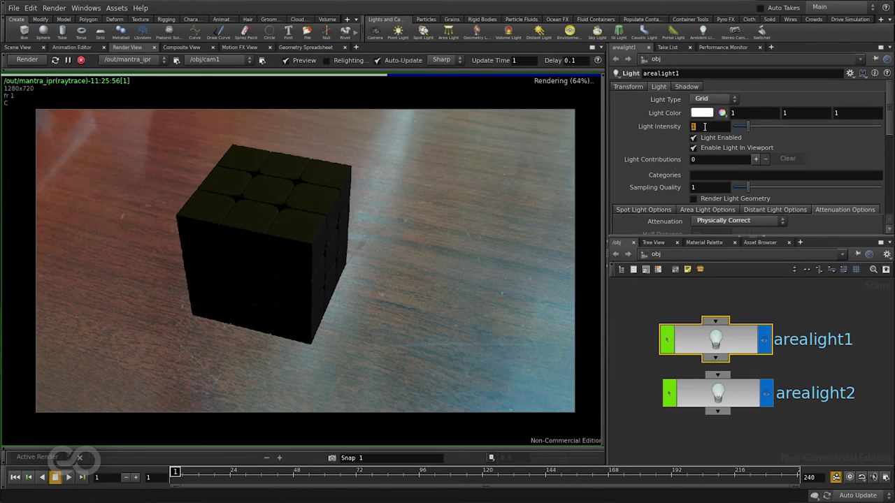
text(50)
key(Return)
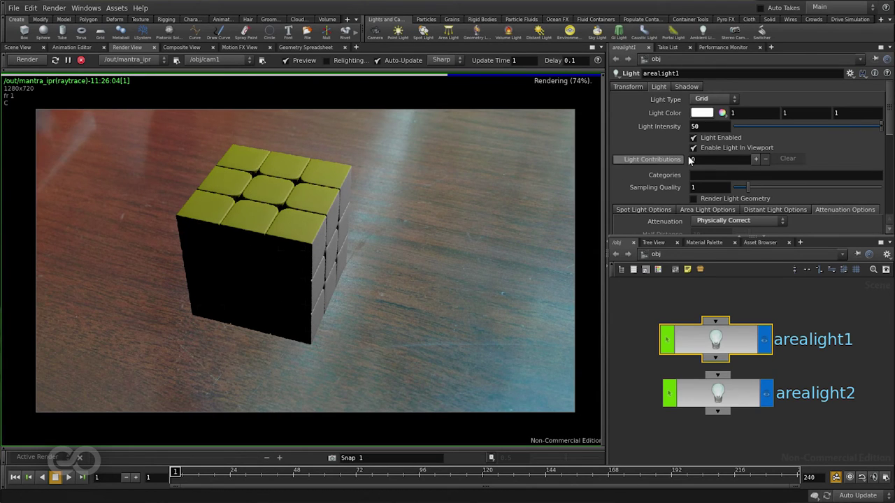
click(713, 128)
text(100)
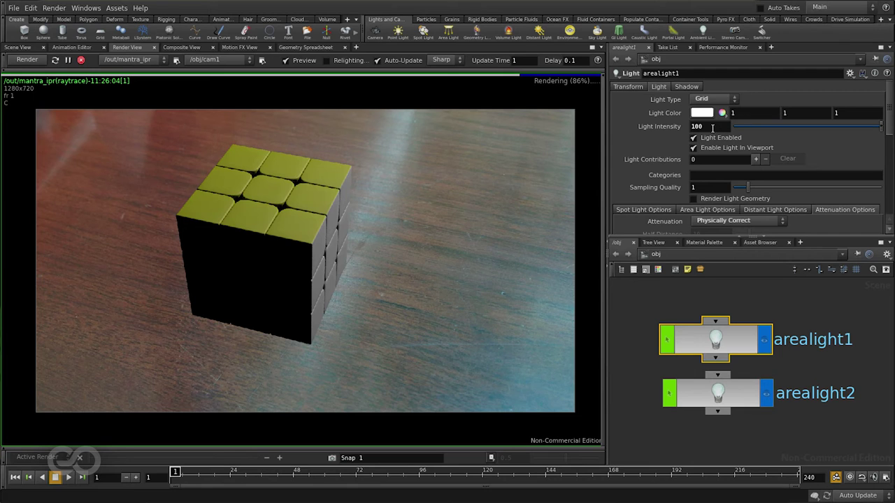
key(Return)
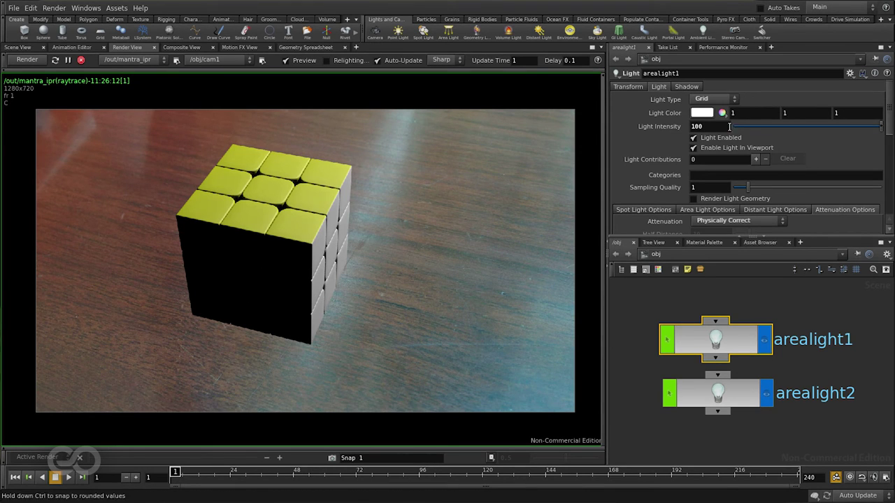
- Disable arealight1, enable arealight2, and set arealight2's attenuation to Physically Correct
click(706, 138)
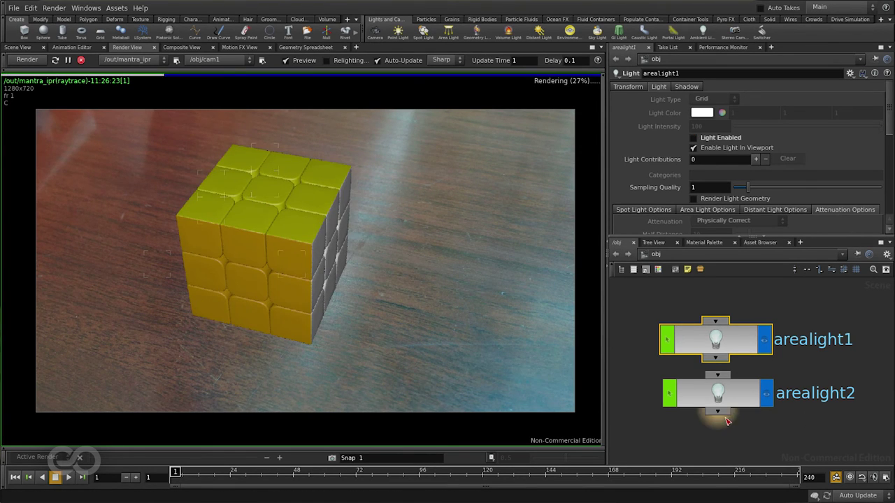
click(740, 395)
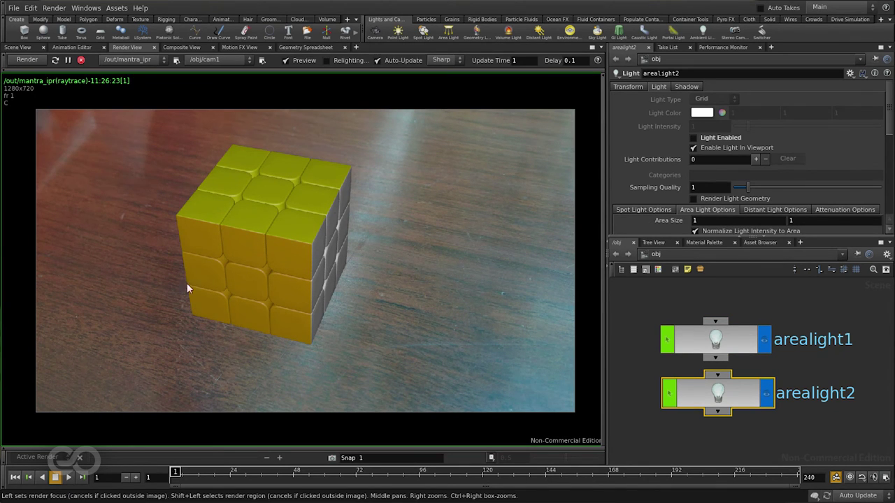
click(695, 138)
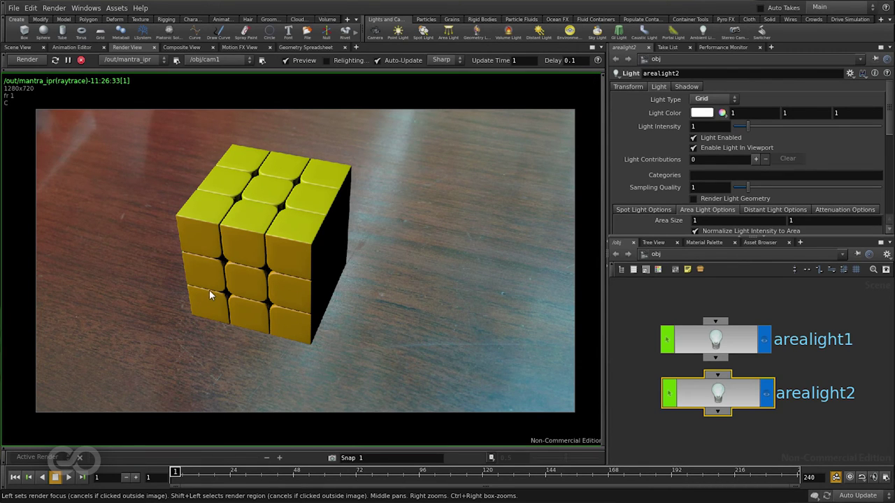
click(866, 210)
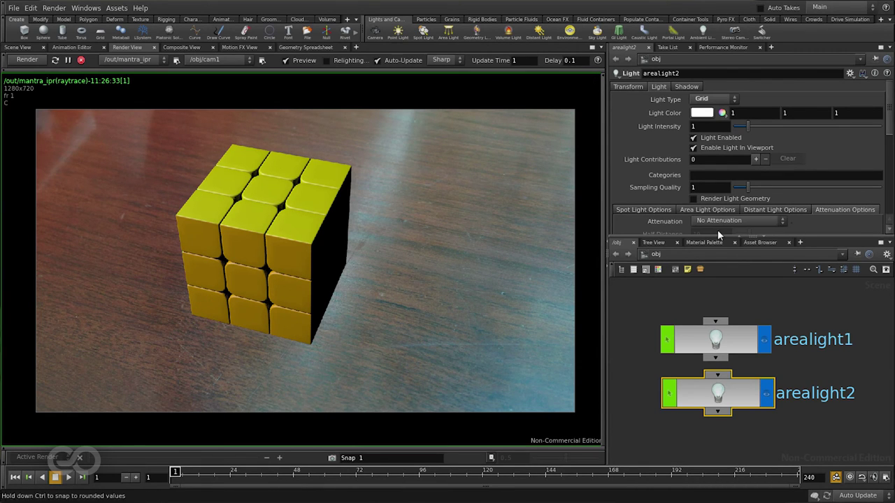
scroll(716, 171, down, 2)
click(717, 177)
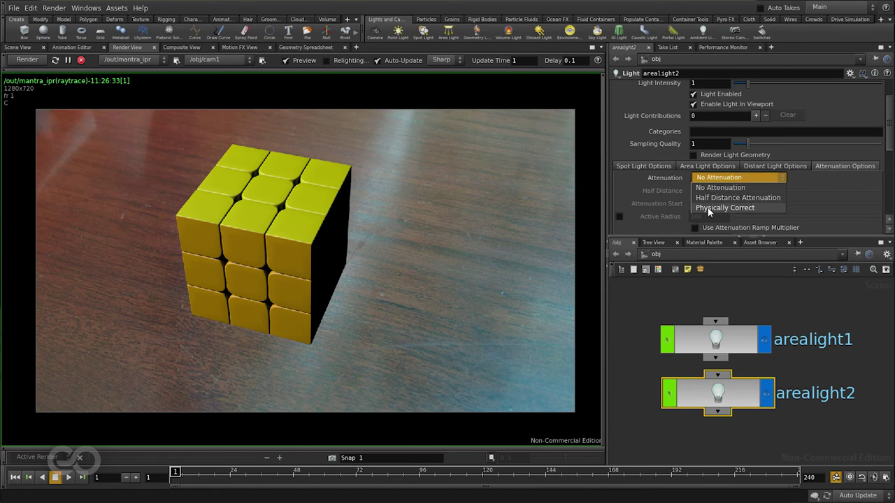
click(707, 208)
- Set arealight2's light intensity to 40
scroll(642, 210, up, 2)
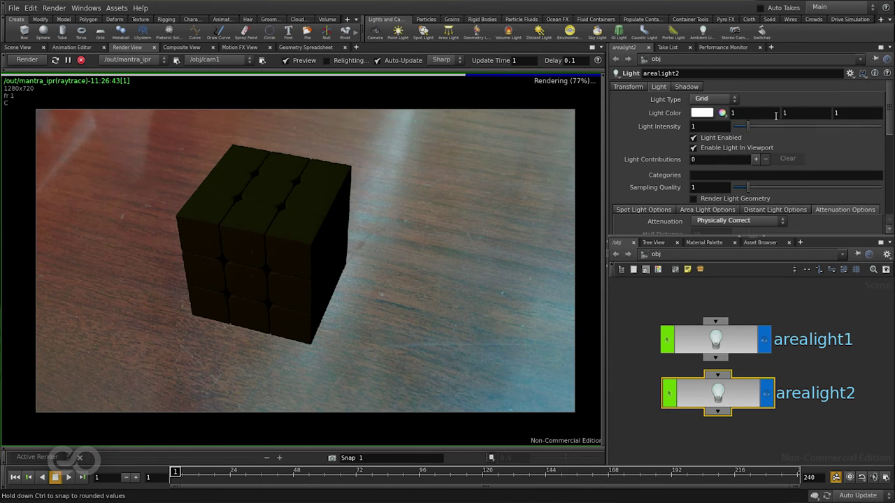
drag(756, 128, 866, 133)
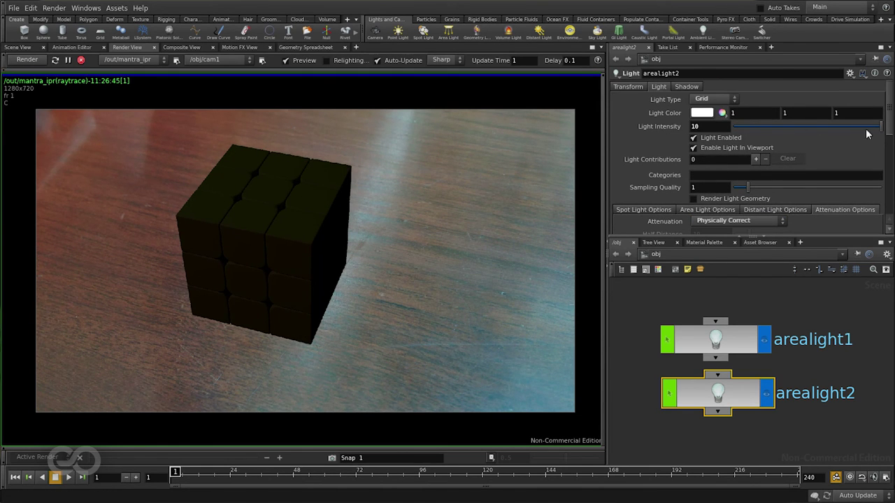
double_click(715, 125)
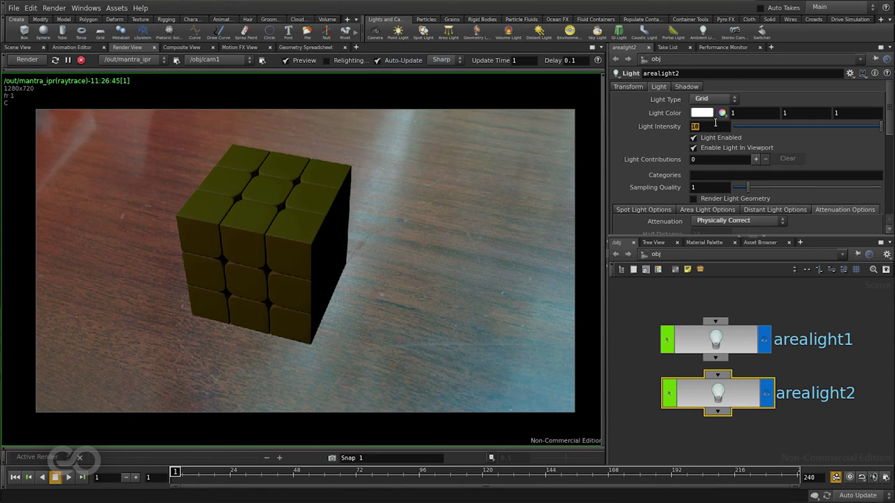
text(40)
key(Return)
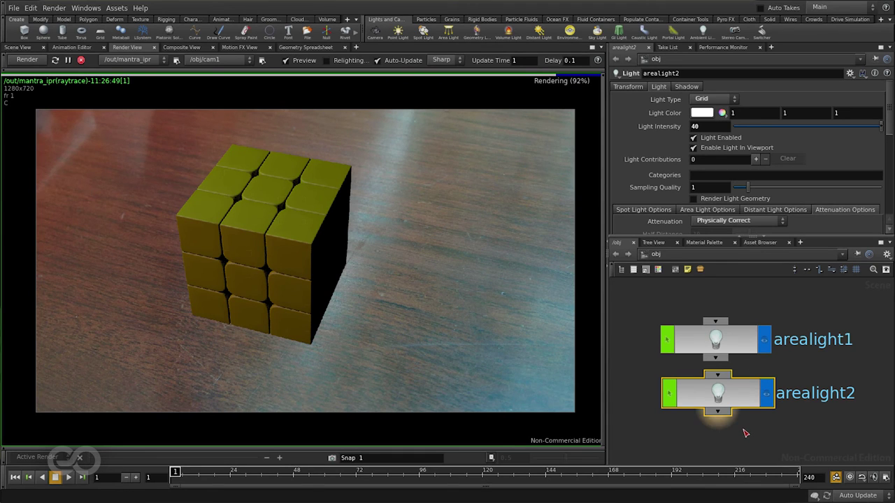
- Re-enable arealight1 and lower its light colour red channel to 0.815 for a blue tint
click(720, 341)
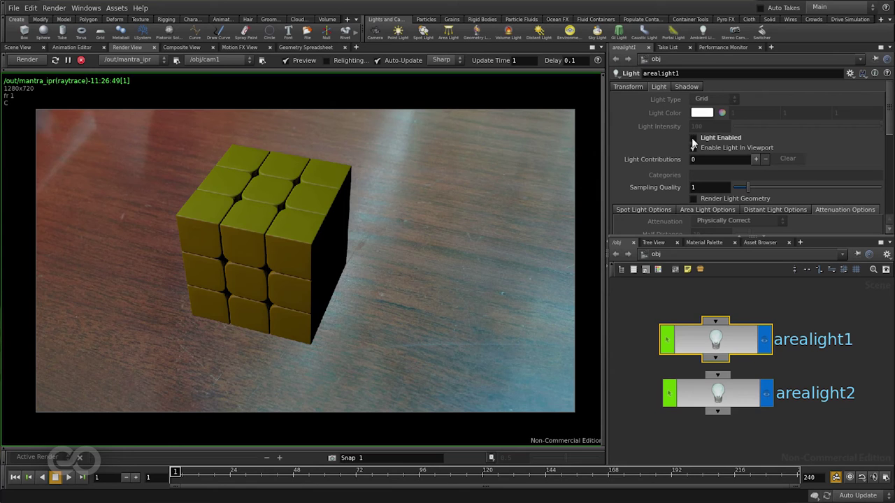
click(693, 139)
click(734, 395)
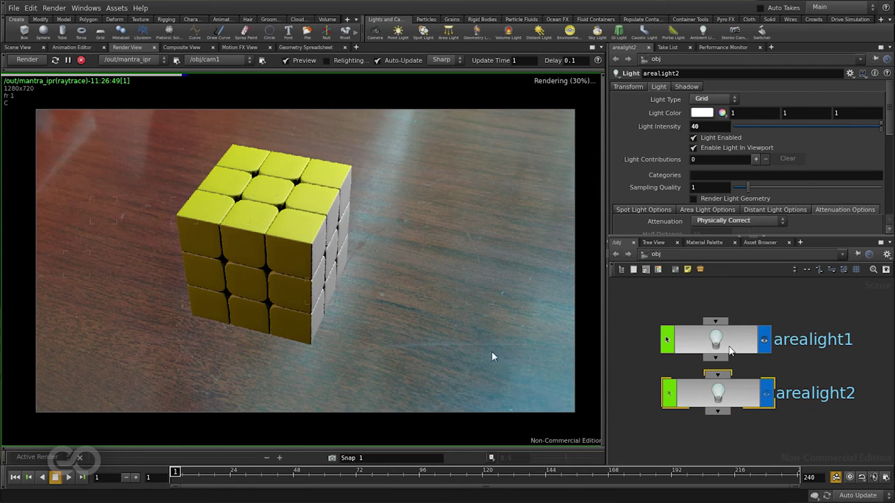
click(159, 288)
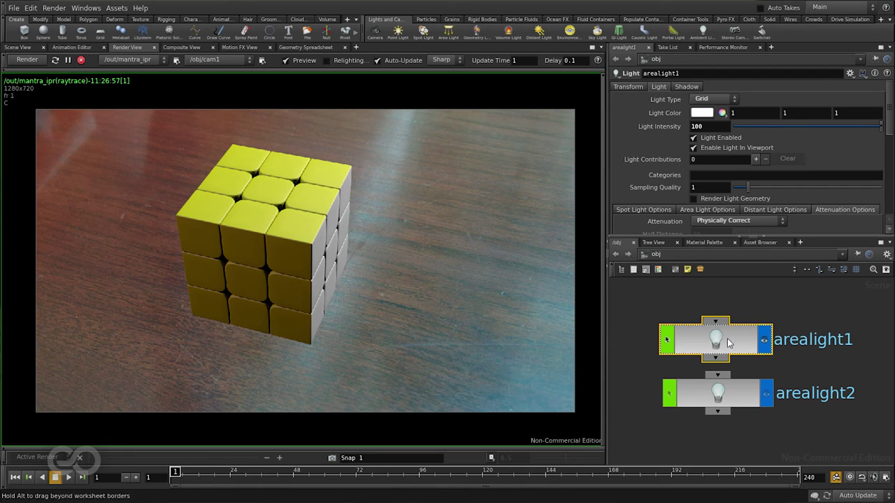
click(721, 113)
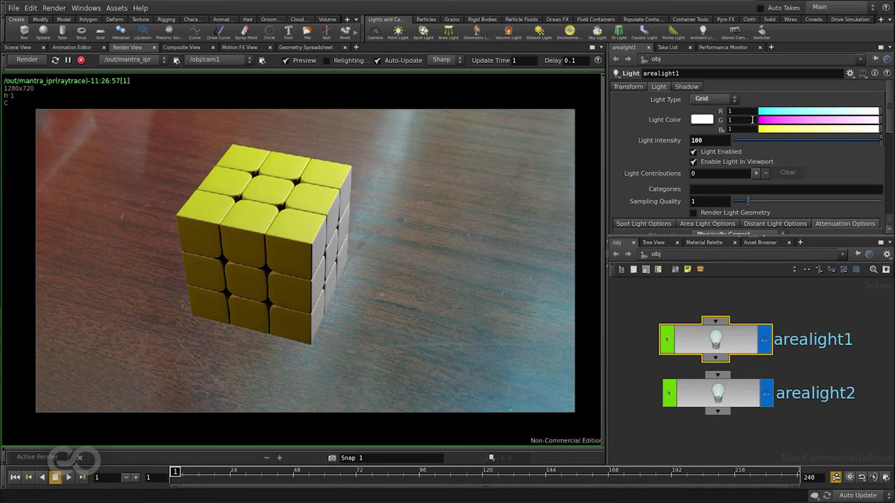
drag(853, 114, 859, 114)
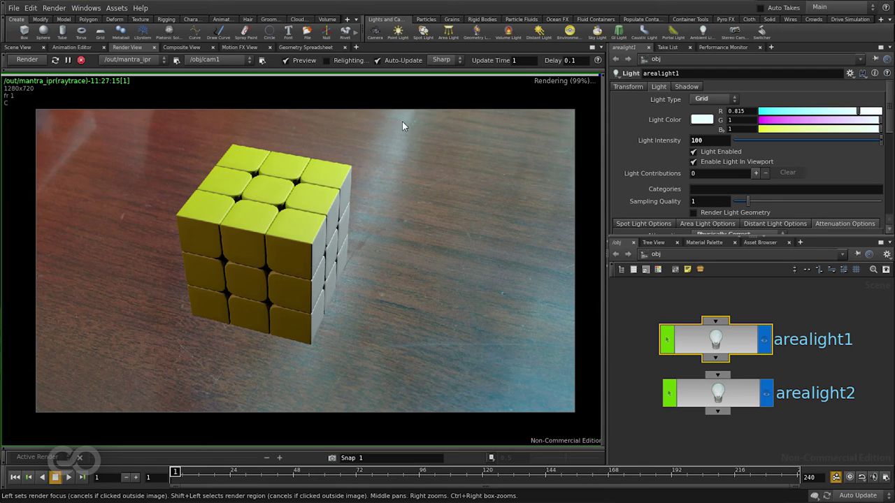
- Warm arealight2's colour by lowering green and blue, settling on hue about 29, saturation 0.259
click(725, 398)
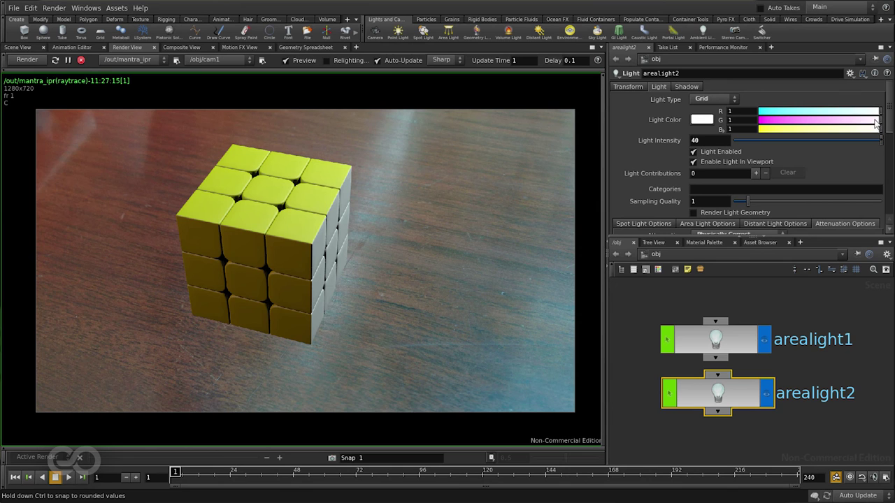
drag(864, 125, 862, 131)
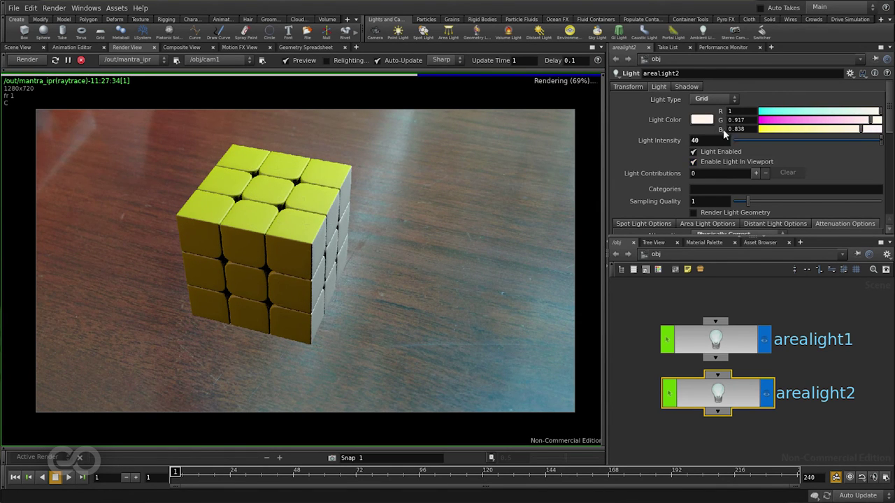
click(722, 129)
drag(790, 122, 794, 123)
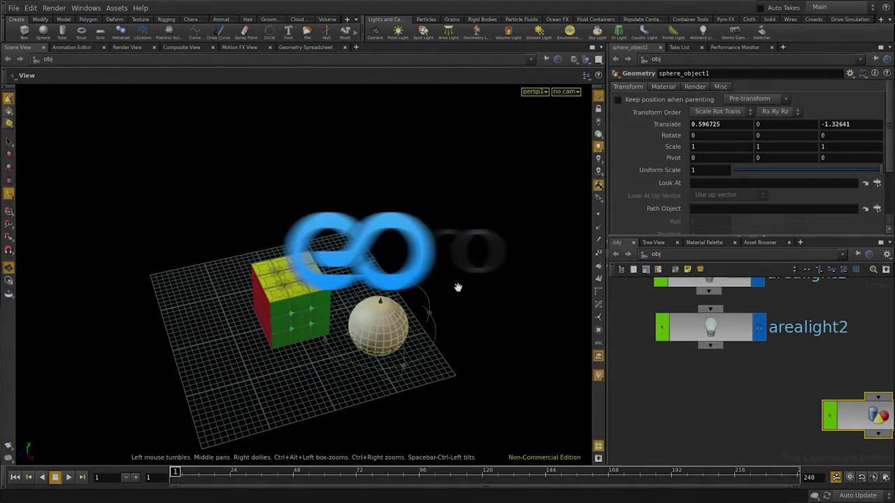
click(127, 47)
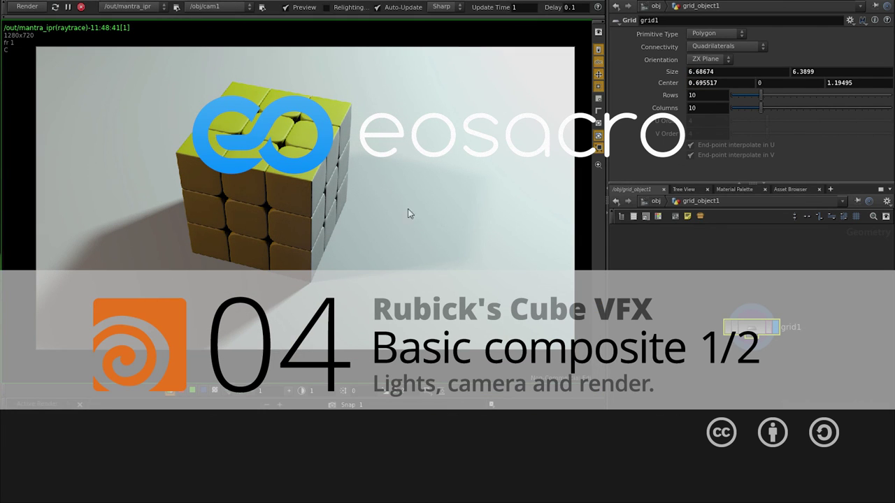
- Add environment light envlight1 clipped to the positive Y hemisphere and render the lit cube
click(739, 188)
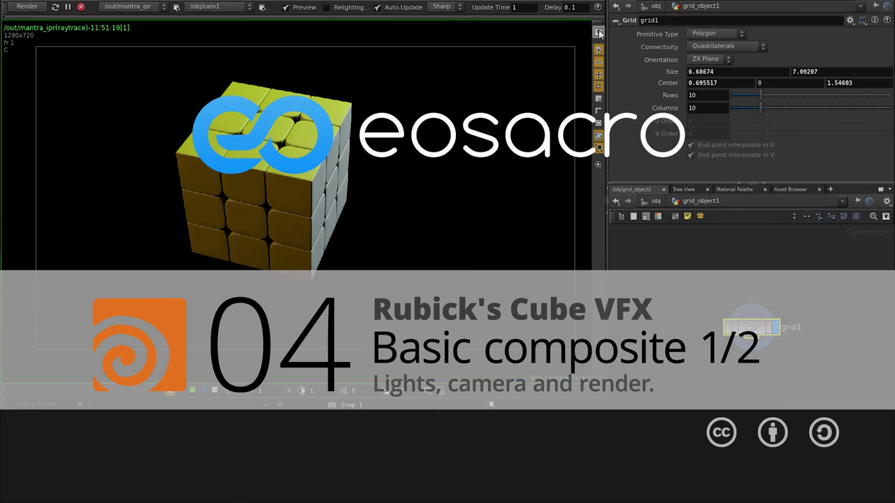
click(599, 32)
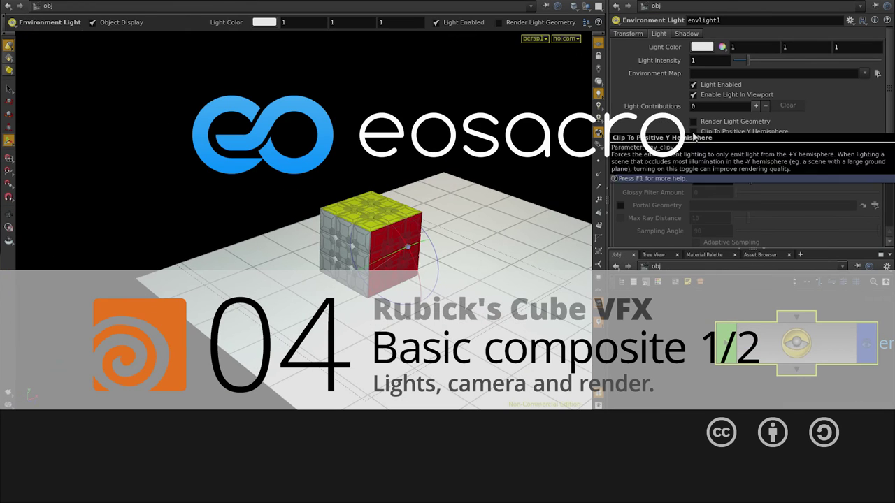
click(694, 131)
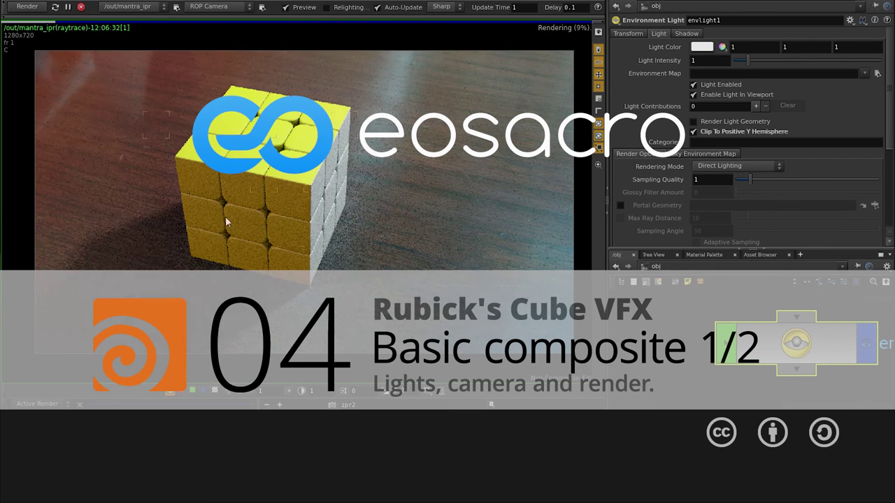